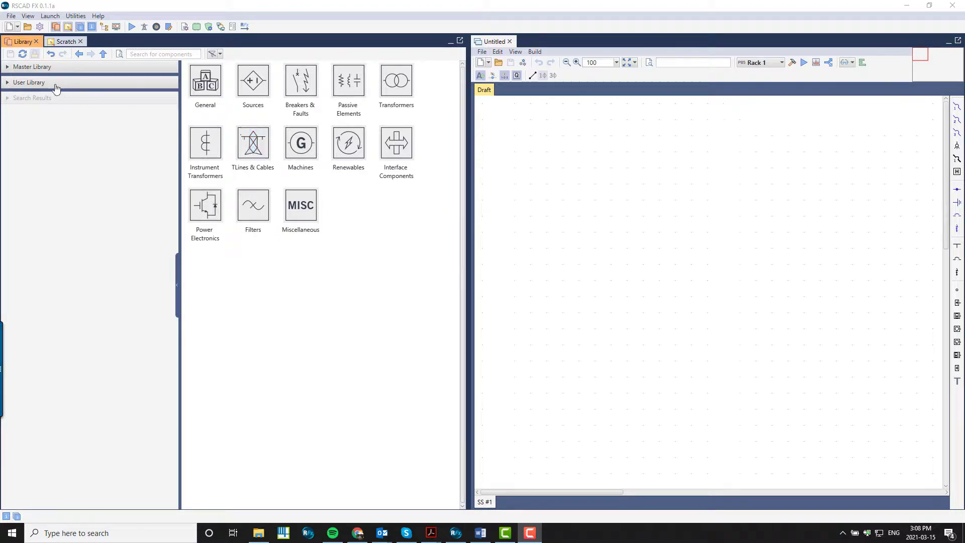
Expand the Master Library and its Power System group, then browse the Sources and Breakers & Faults categories
left_click(14, 71)
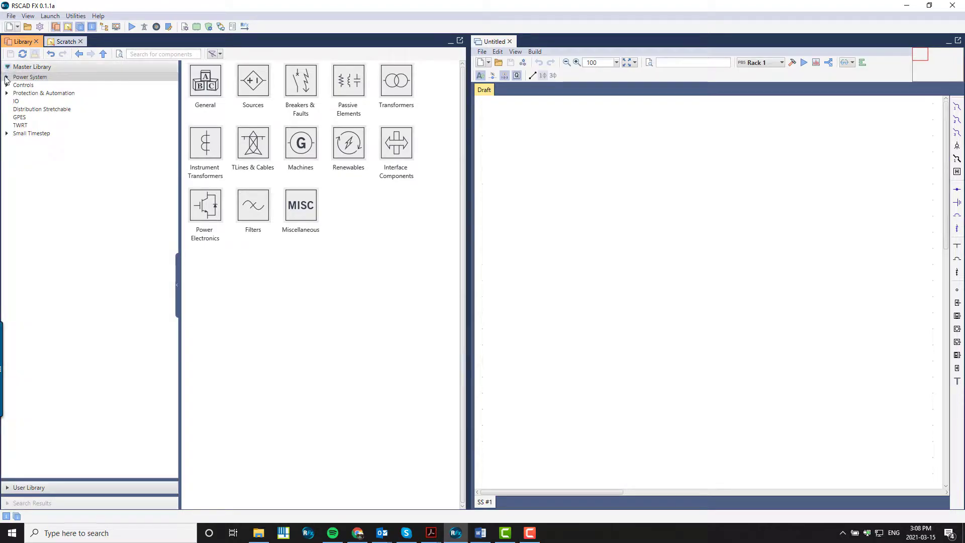
left_click(6, 78)
left_click(7, 78)
left_click(27, 94)
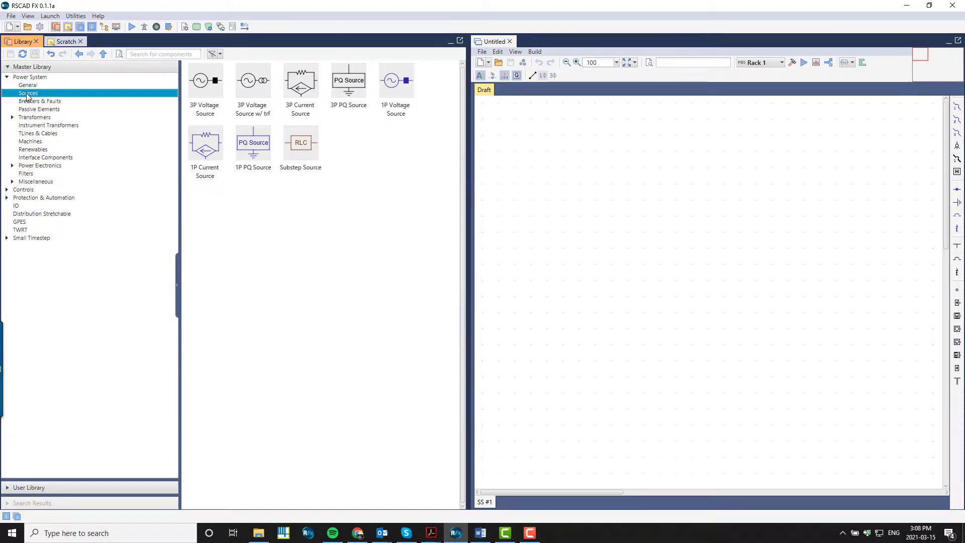
left_click(30, 102)
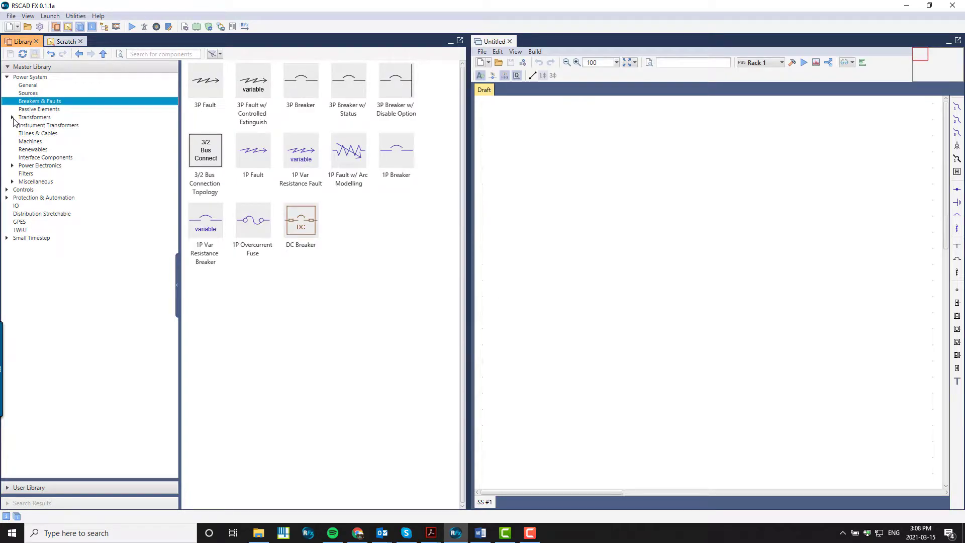
Open the Transformers category and browse its Phase Shifting and UMEC subfolders, stepping back and forward through the library history
left_click(12, 118)
left_click(35, 120)
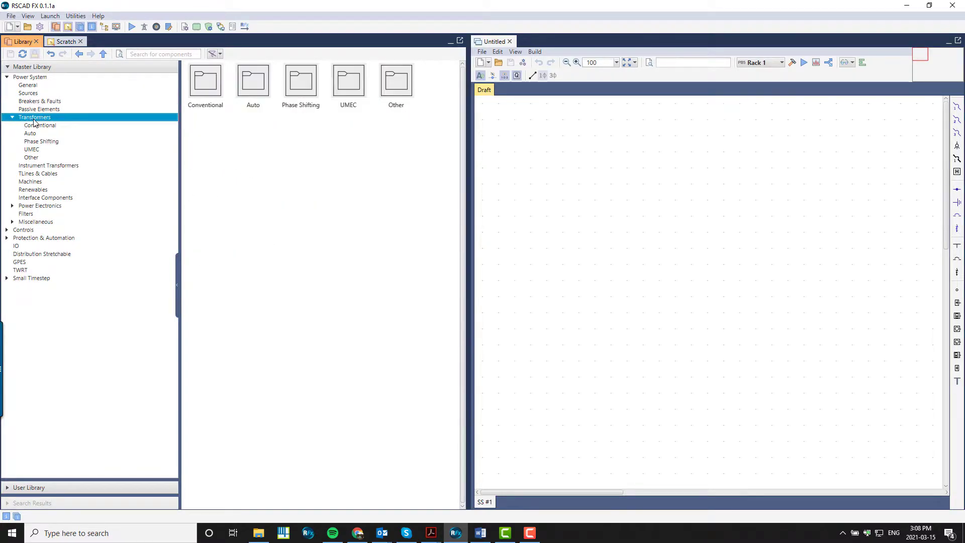
double_click(203, 89)
key("Down")
key("Down")
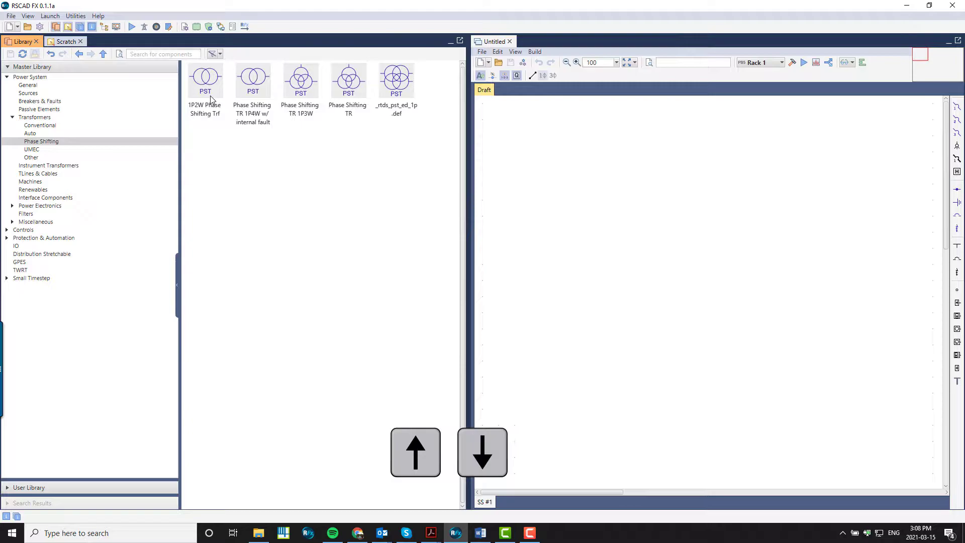
key("Down")
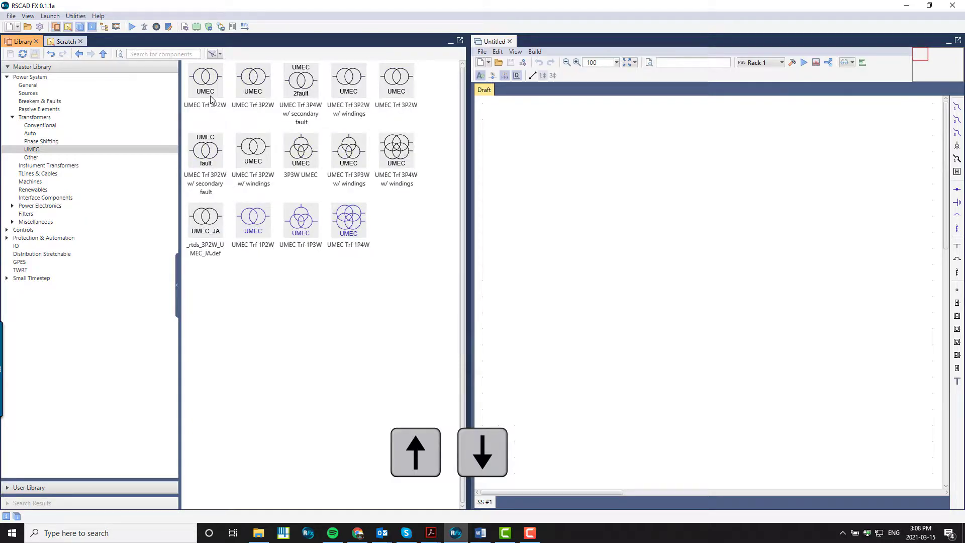
left_click(79, 54)
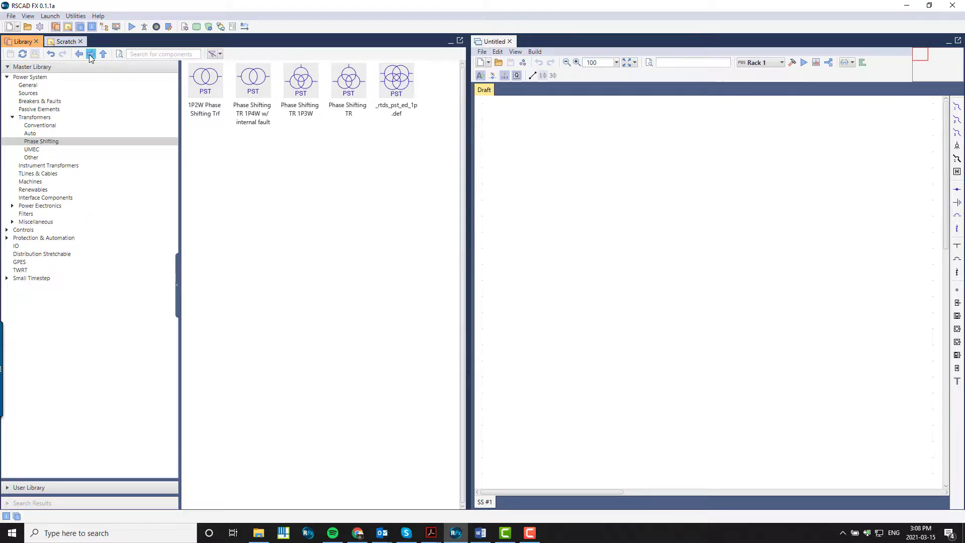
left_click(89, 54)
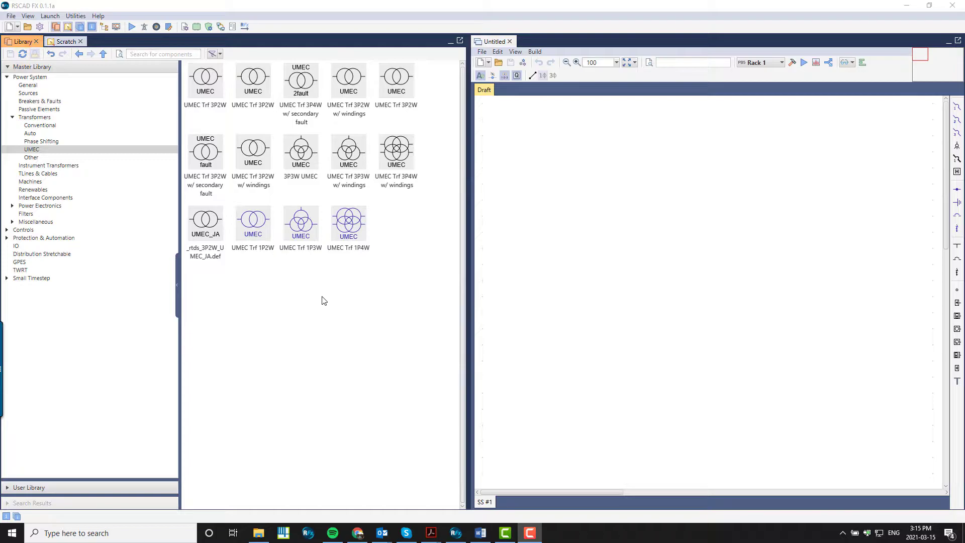
Collapse the library navigation tree panel and restore it again
left_click(179, 289)
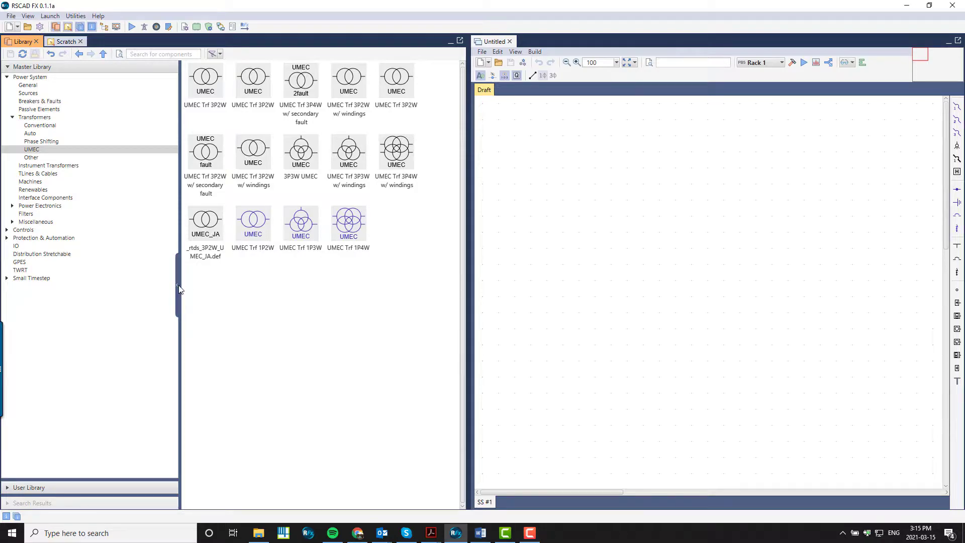
left_click(179, 289)
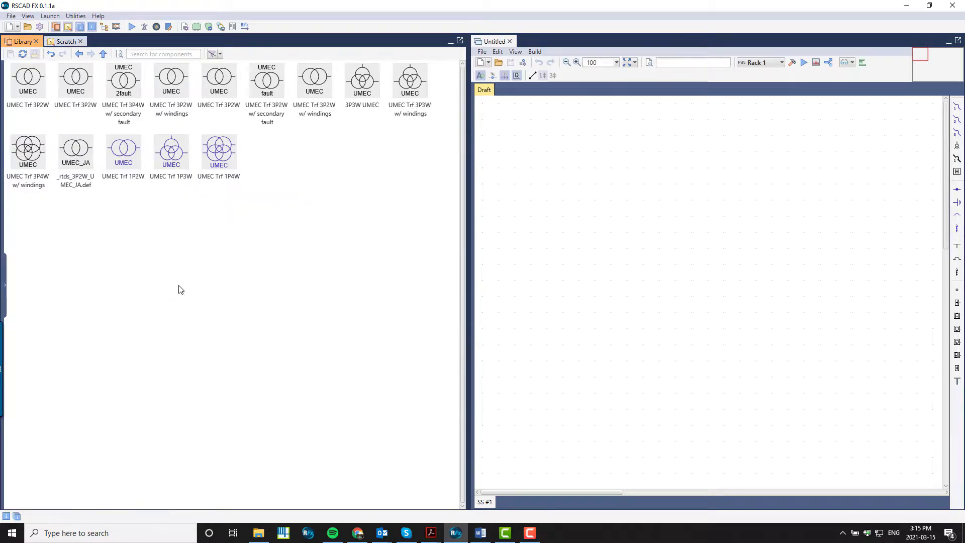
left_click(4, 297)
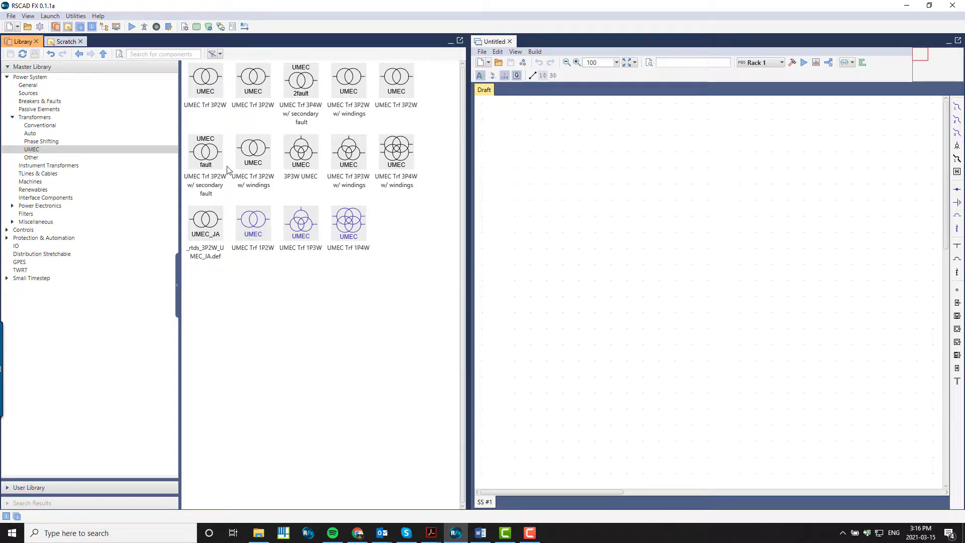
Select the UMEC Trf 3P2W component to preview its description
left_click(207, 91)
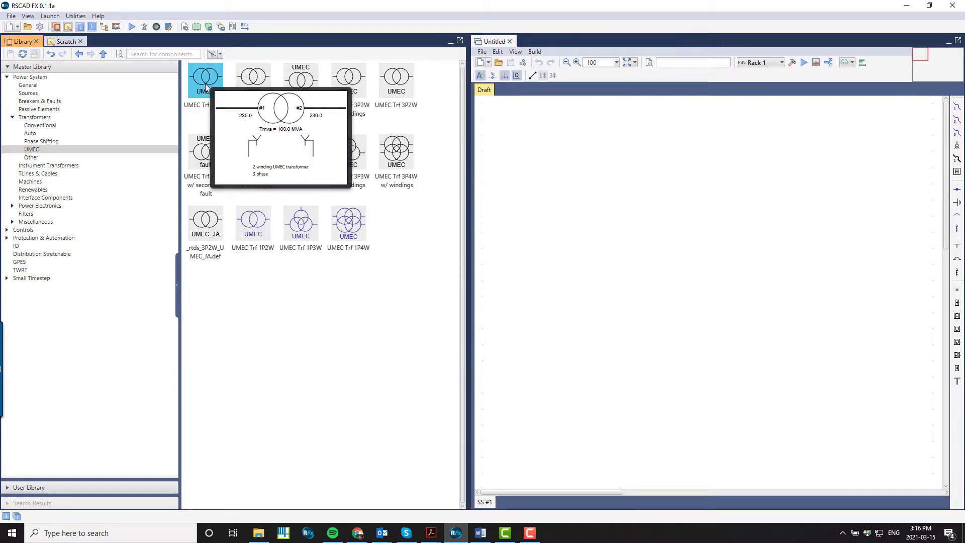
mouse_move(244, 87)
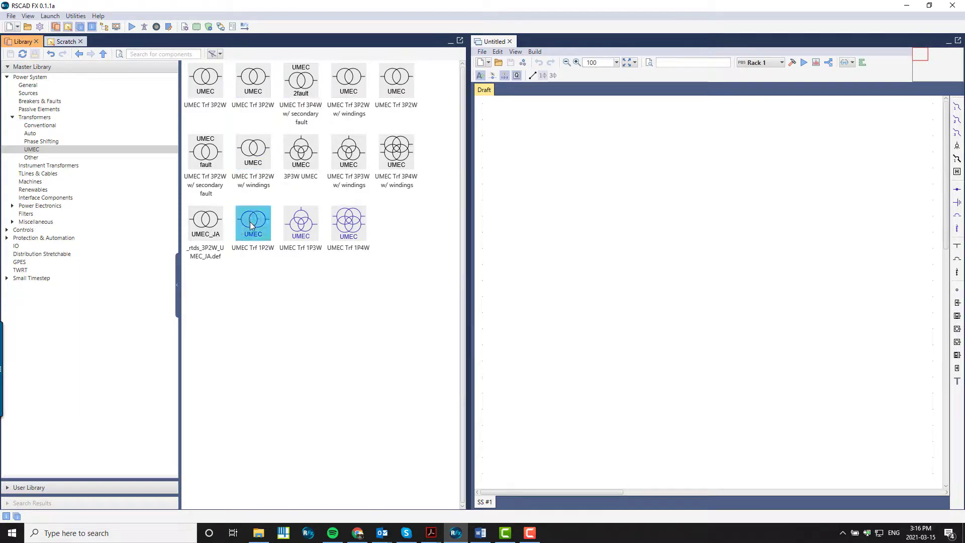
mouse_move(250, 225)
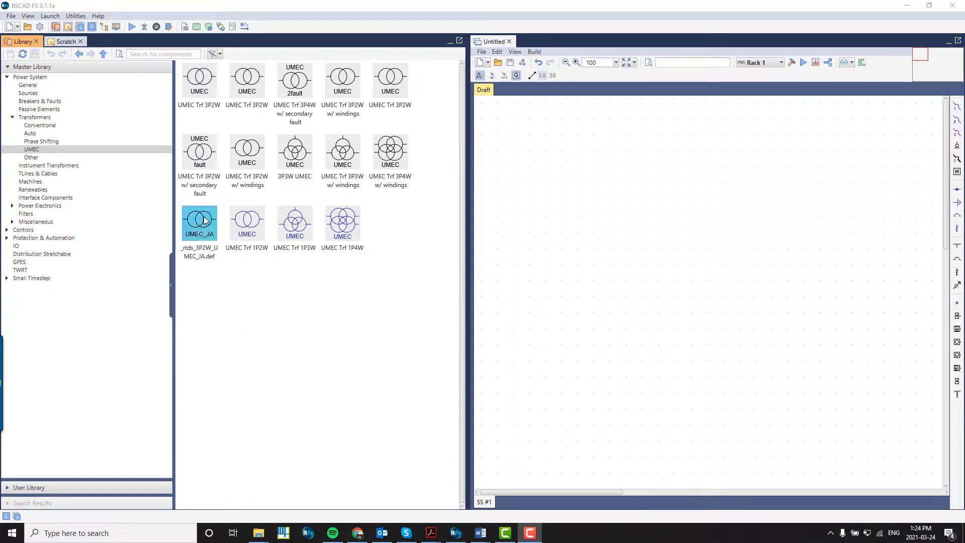
Open the UMEC Trf 3P2W component parameters for viewing and close them without changes
right_click(208, 86)
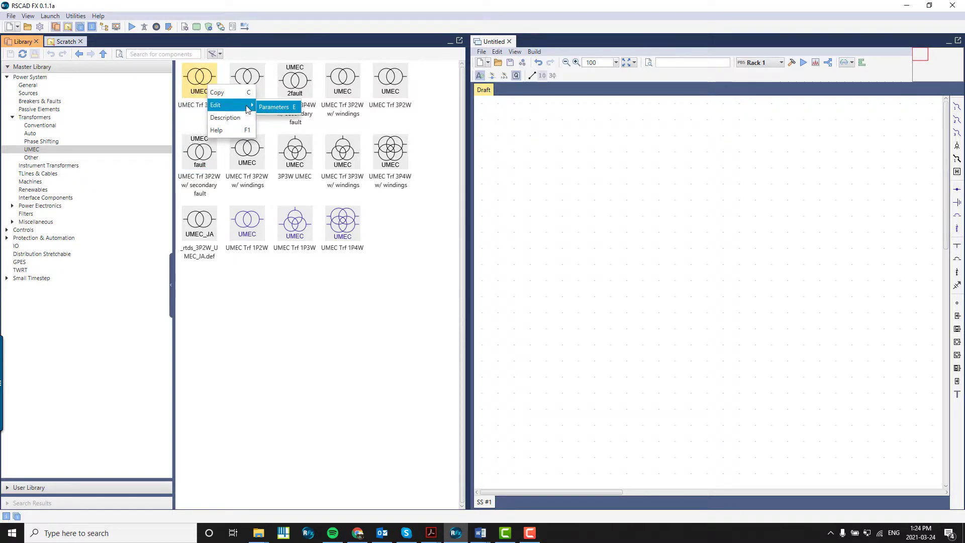
left_click(268, 104)
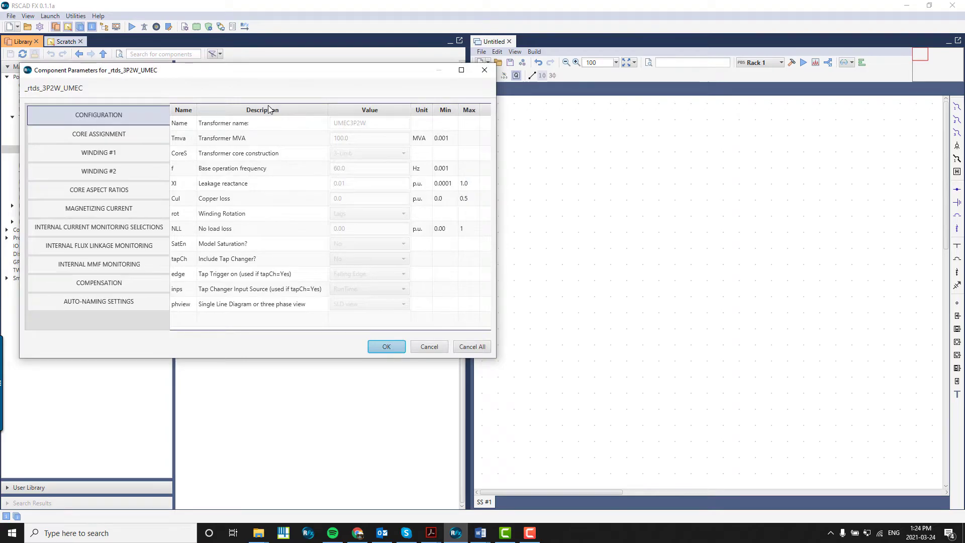
left_click(429, 346)
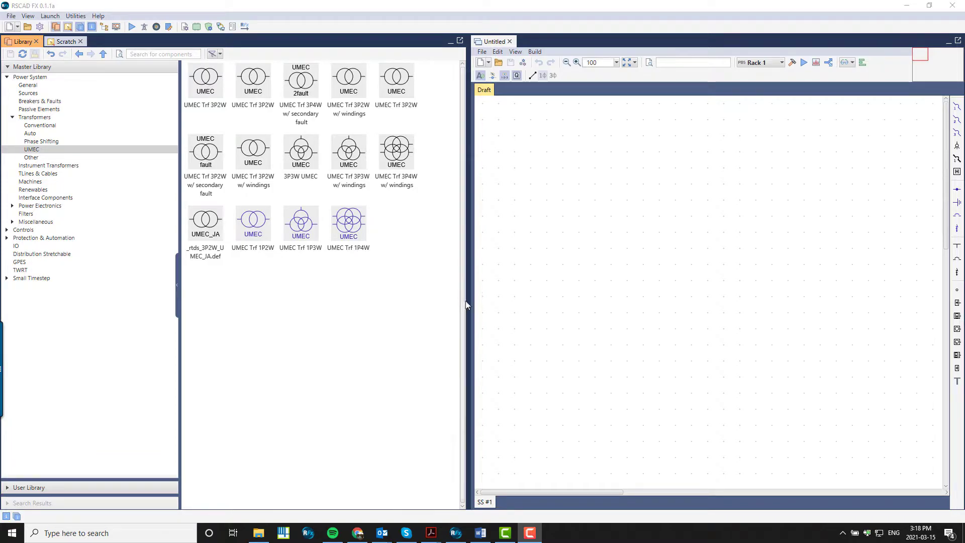
Open the Machines category and select the Sync Machine component
mouse_move(475, 299)
left_mouse_down()
mouse_move(666, 295)
mouse_move(326, 324)
mouse_move(468, 311)
left_mouse_up()
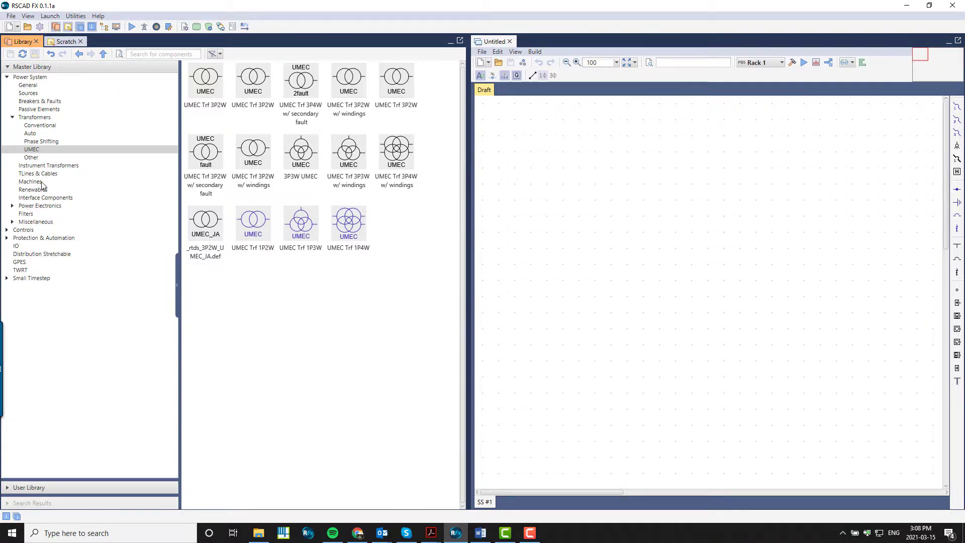
left_click(42, 182)
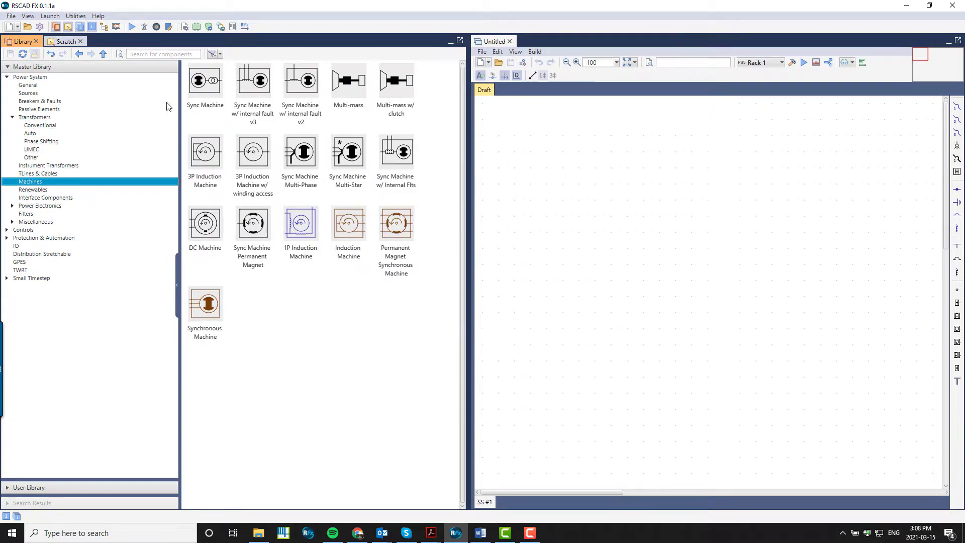
left_click(194, 72)
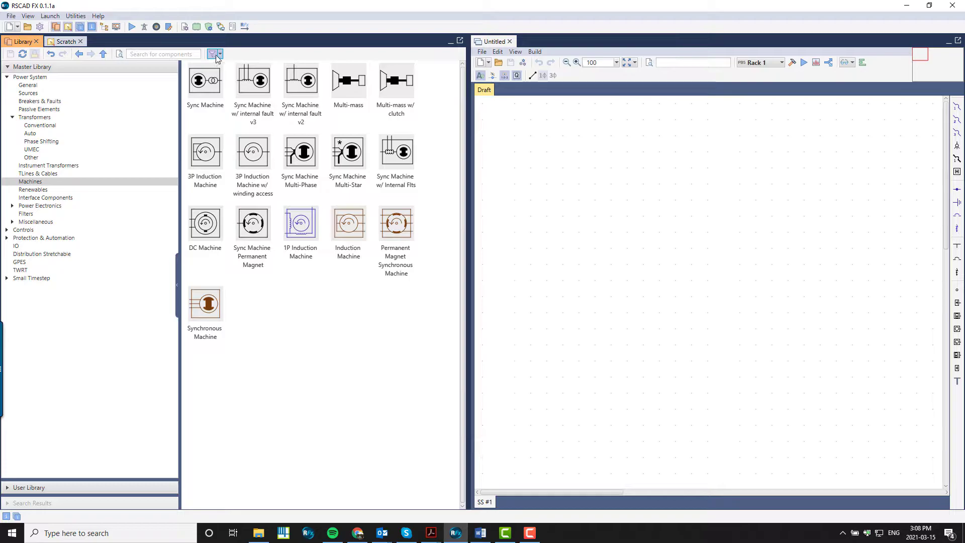
Try filtering library components by phasing, unchecking All and 1 Phase, then re-enable all phasing options
left_click(220, 55)
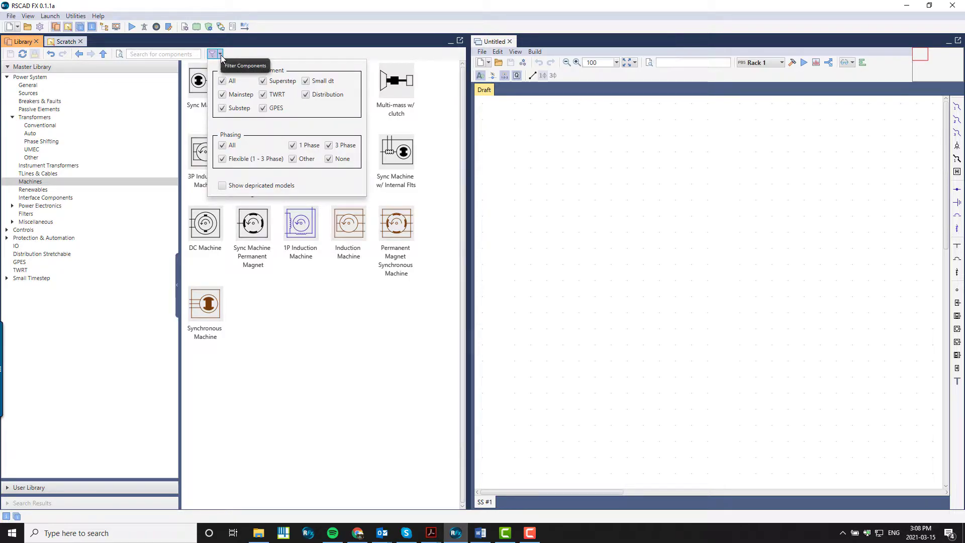
left_click(222, 146)
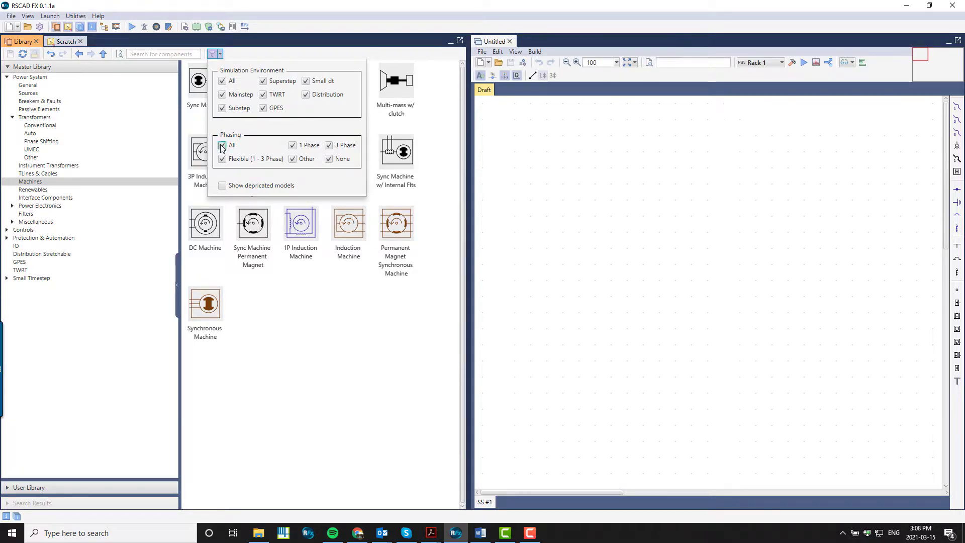
left_click(293, 146)
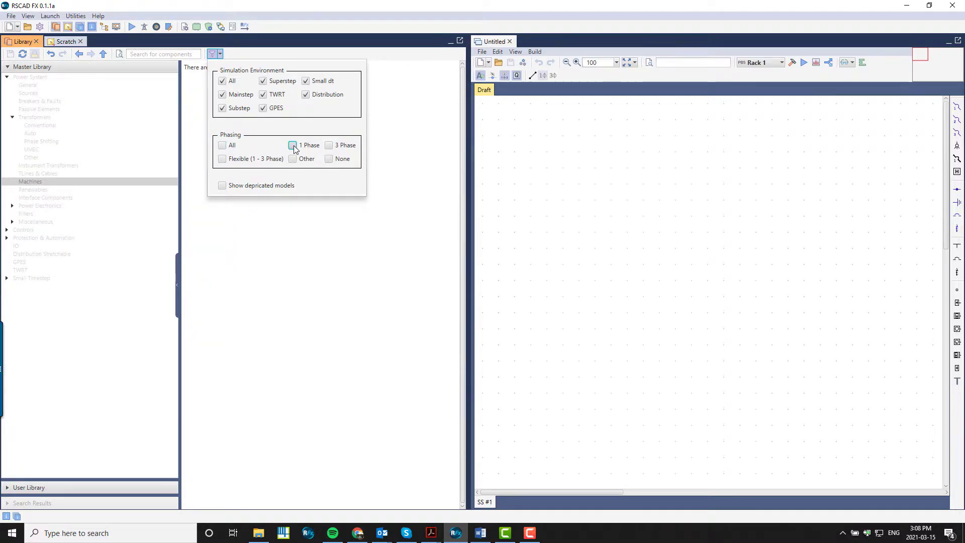
left_click(221, 56)
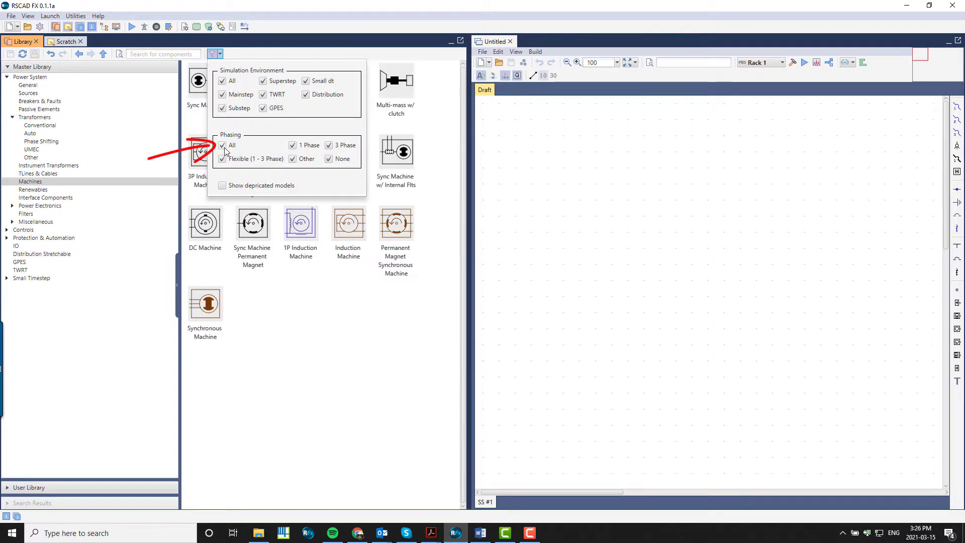
left_click(221, 56)
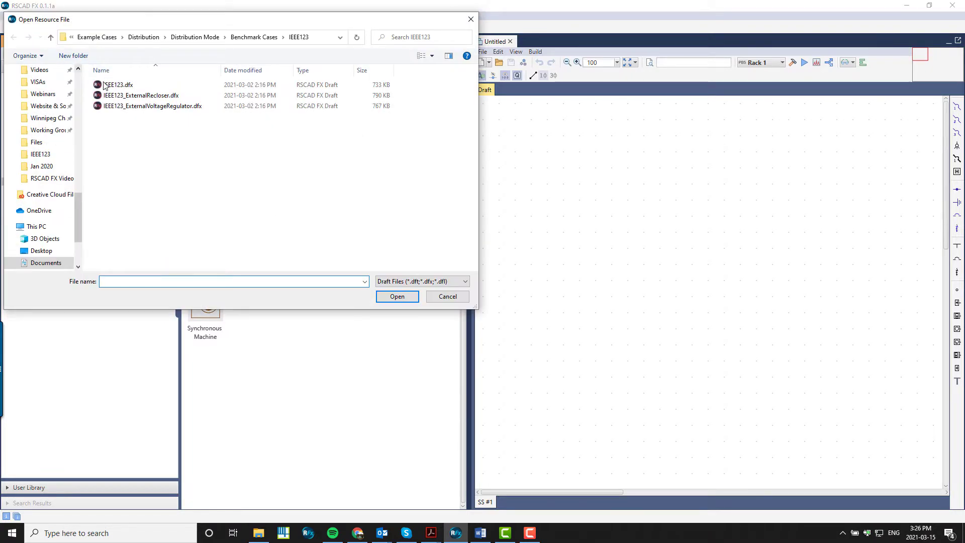
Open the IEEE123 case and browse the Conventional transformers available in the library for it
left_click(131, 80)
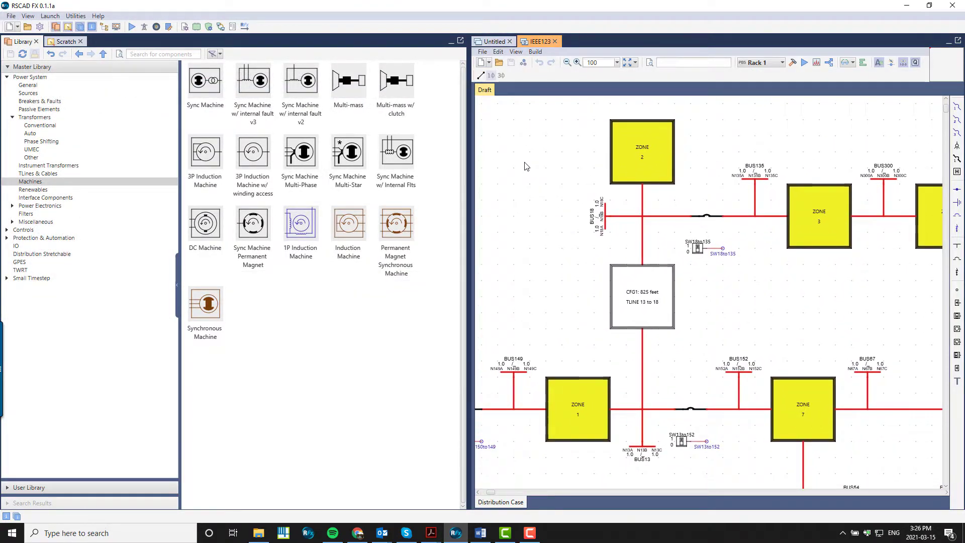
left_click(67, 118)
left_click(556, 156)
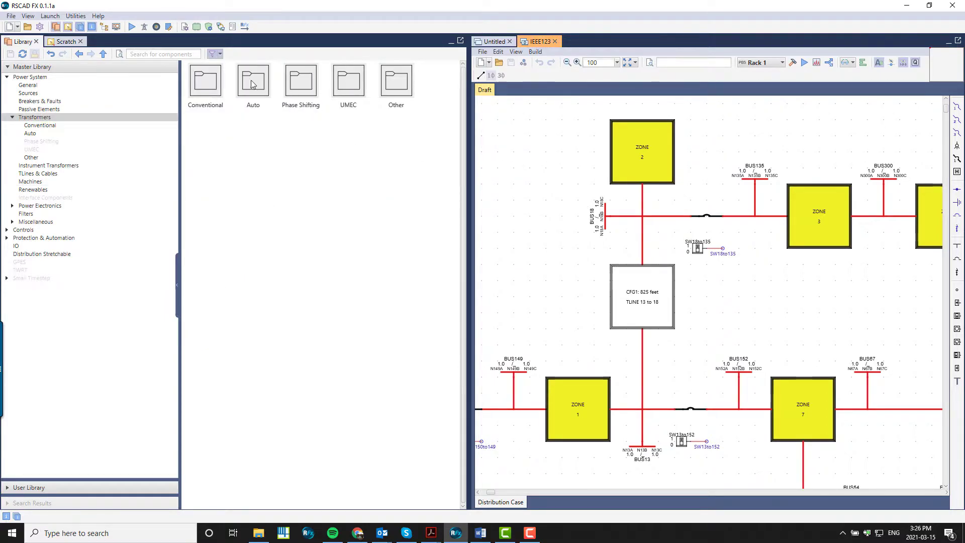
double_click(215, 73)
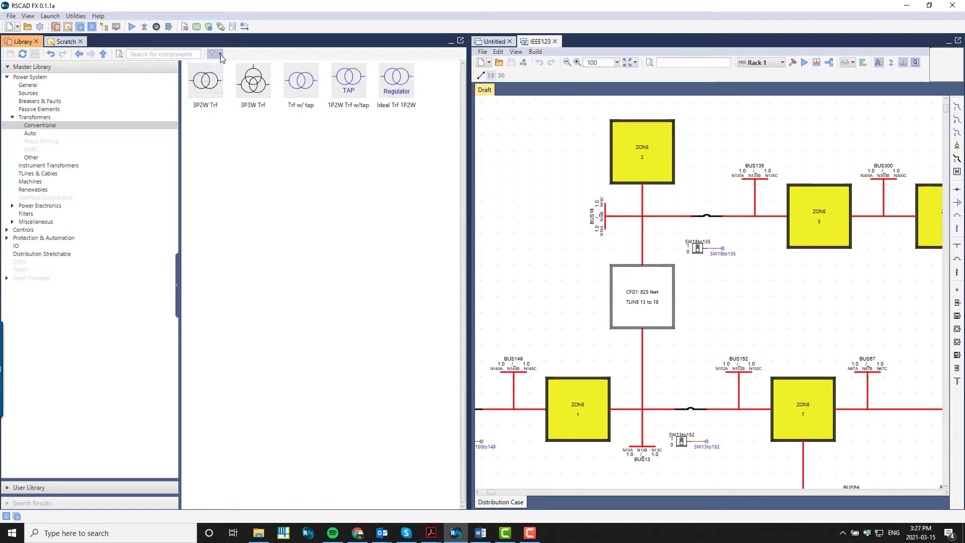
Inspect the component filter's simulation environment settings, then switch back to the Untitled draft
left_click(220, 54)
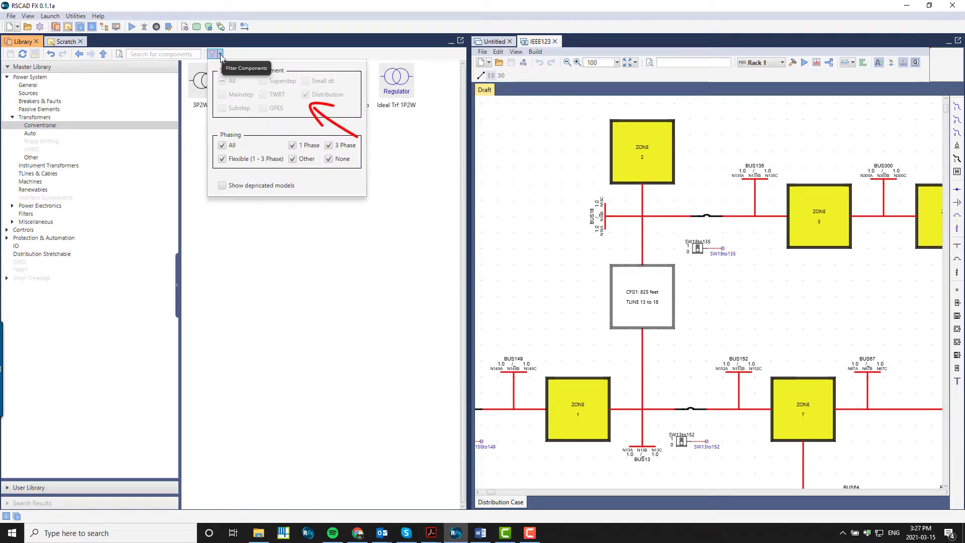
left_click(220, 55)
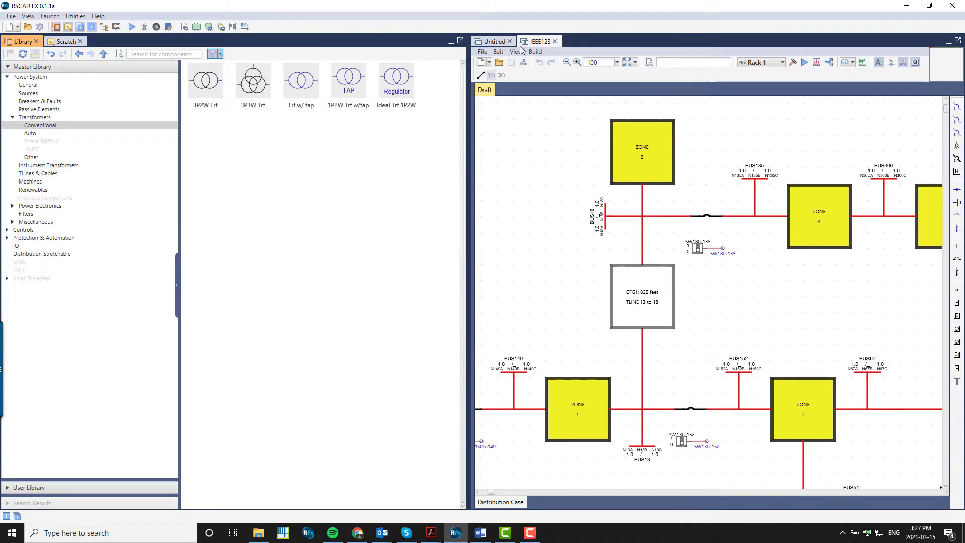
left_click(556, 42)
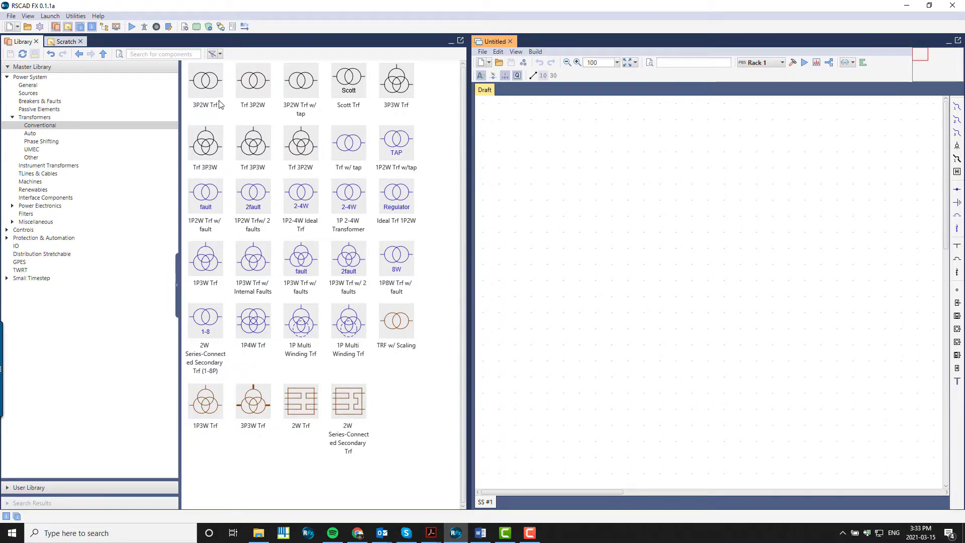
Place a 3P2W Trf transformer from the Conventional transformers onto the Untitled draft canvas
mouse_move(213, 94)
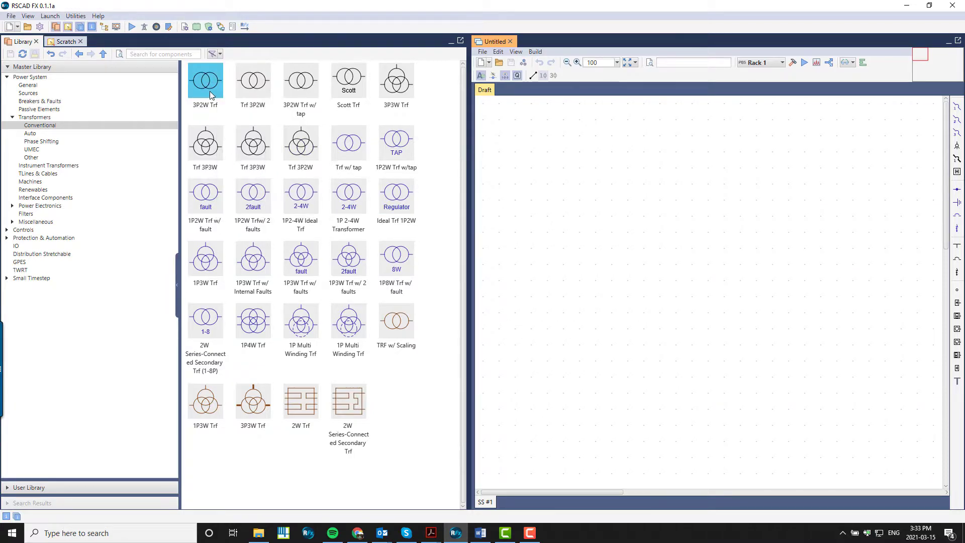
left_click_drag(209, 91, 609, 186)
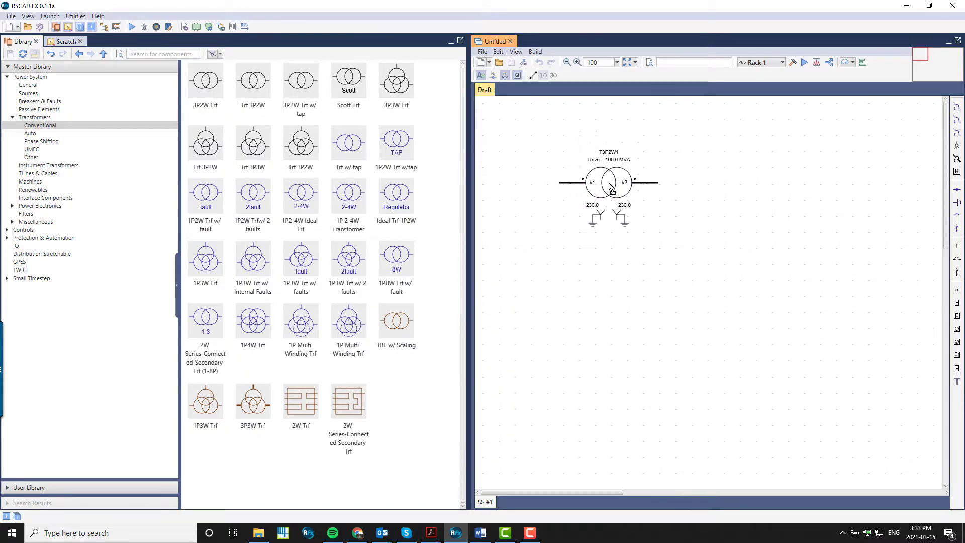
left_click(628, 266)
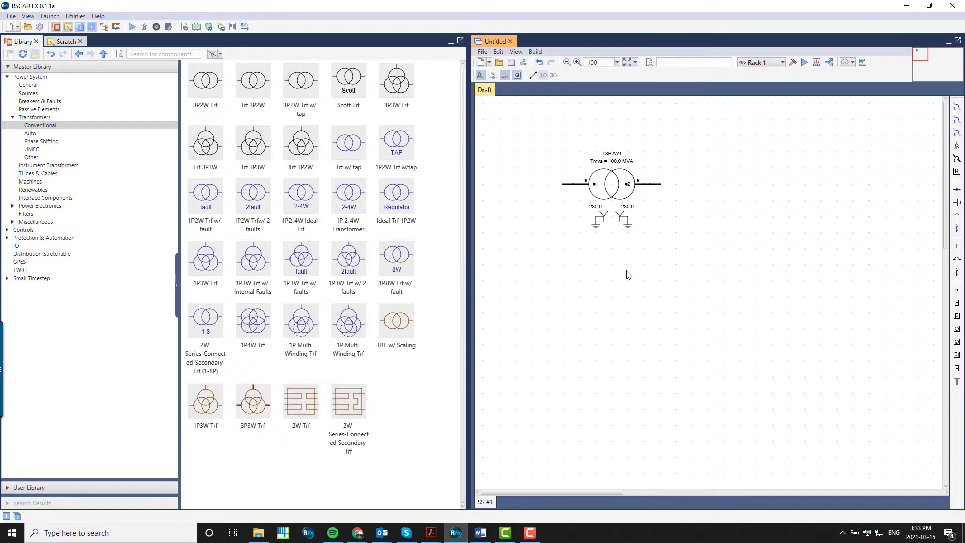
Try to place a Trf 3P2W onto the draft and cancel the placement
left_click_drag(260, 92, 586, 293)
key("Escape")
Collapse the Master Library and expand the User Library
left_click(8, 68)
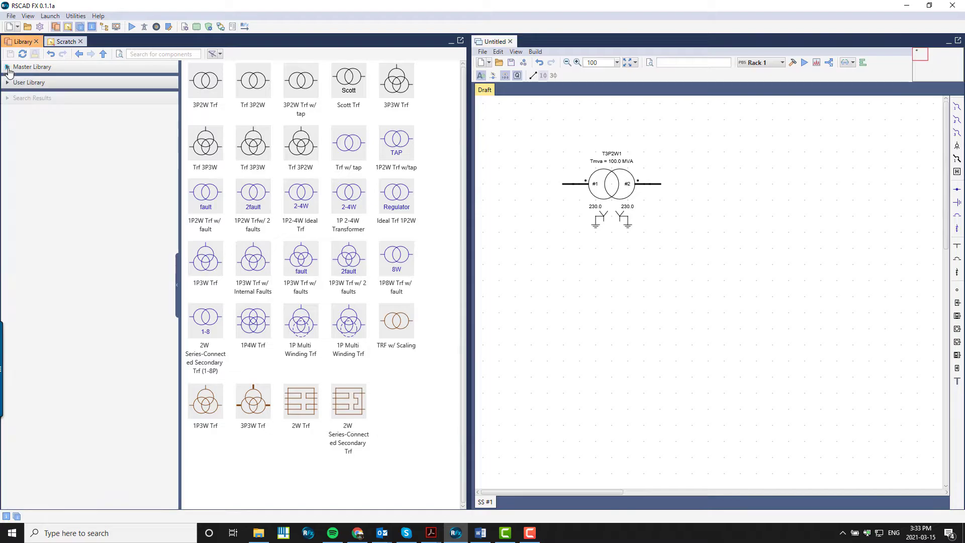
left_click(8, 83)
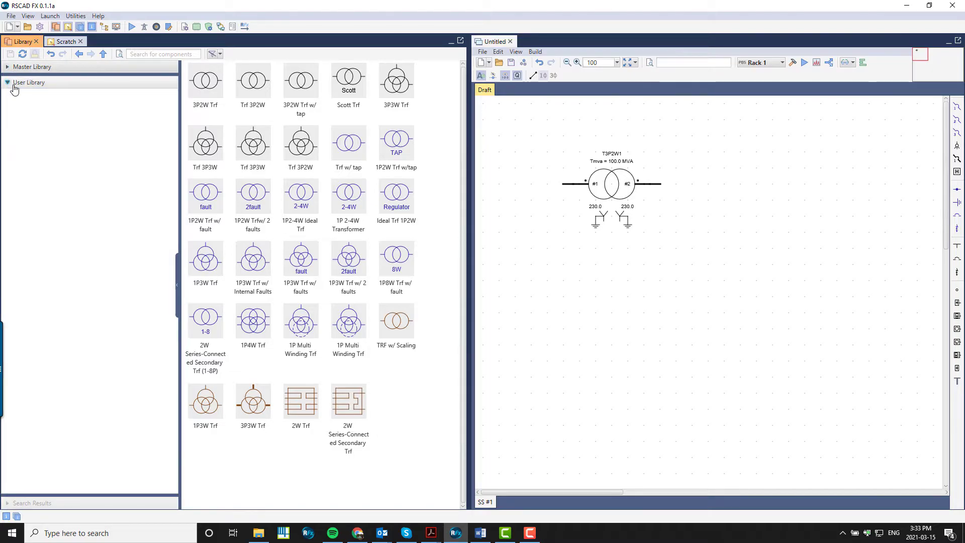
Create a new folder in the User Library and rename it as the user's personal folder
right_click(70, 87)
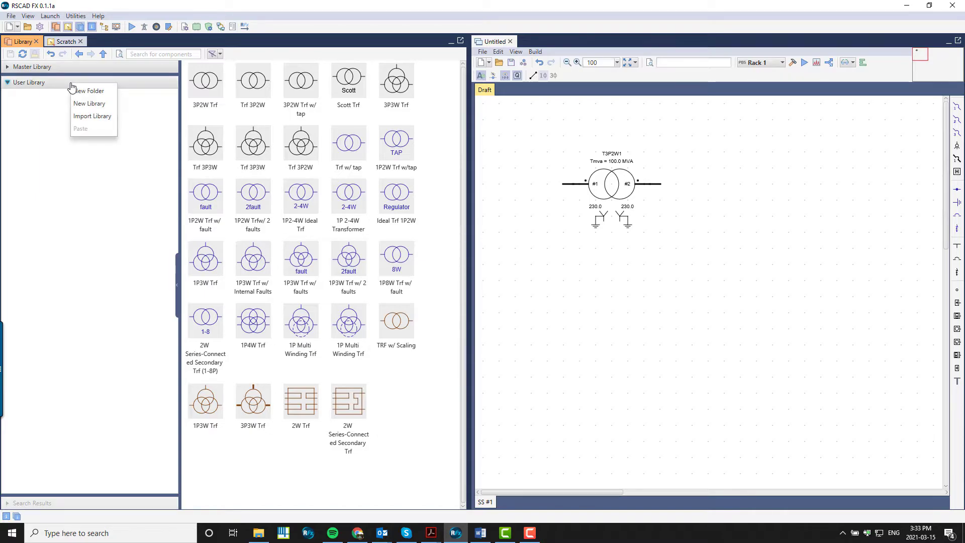
left_click(90, 91)
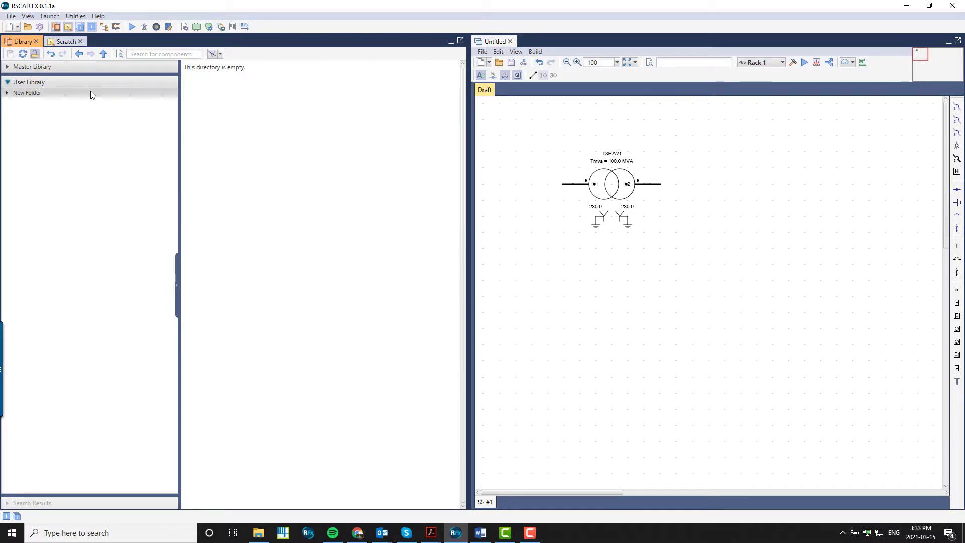
right_click(39, 95)
left_click(49, 178)
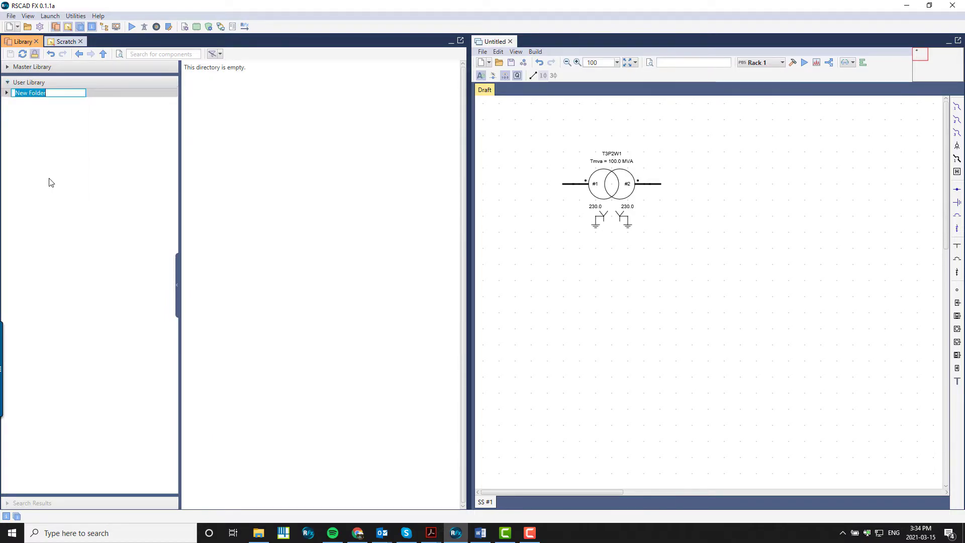
type("Kati's")
key("Return")
Create a new library in the User Library and name it with the user's name followed by Transformers
right_click(48, 86)
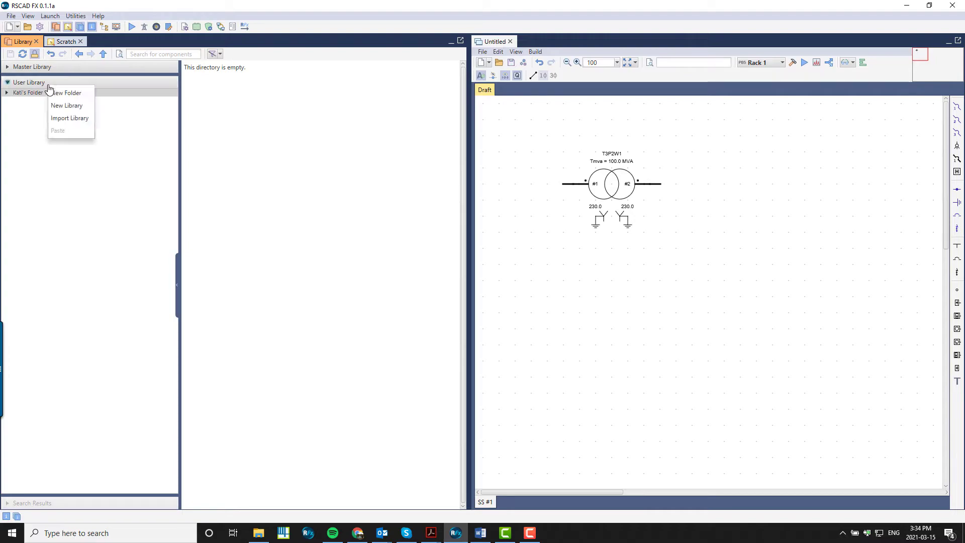
left_click(59, 105)
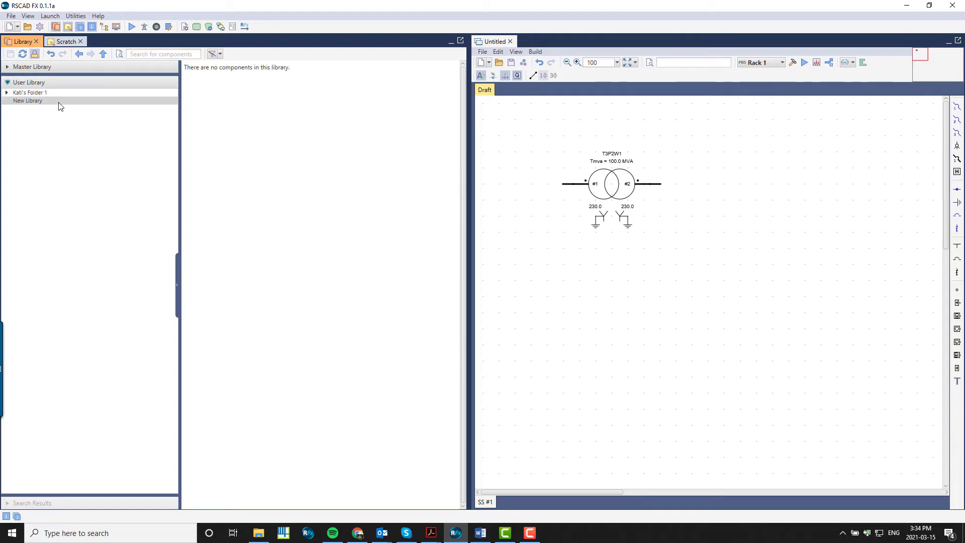
right_click(55, 102)
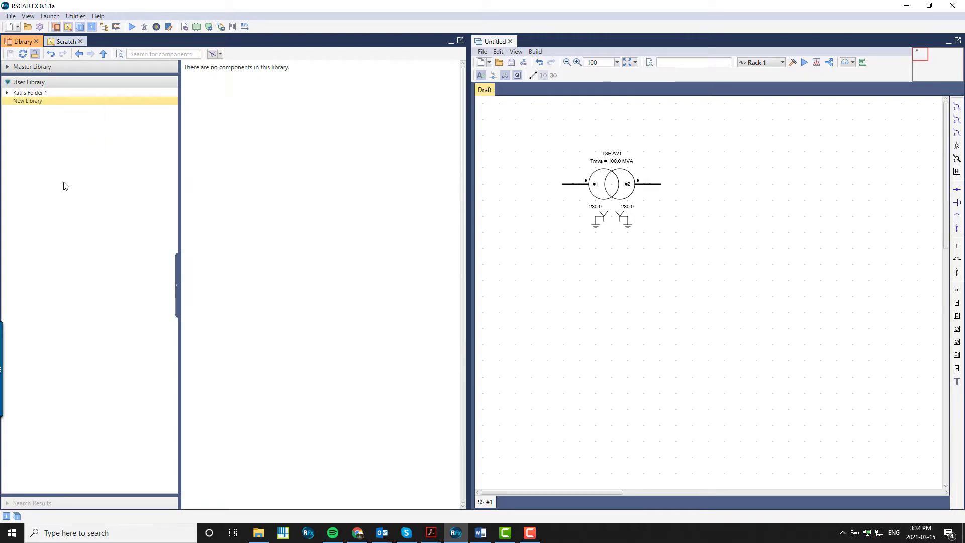
left_click(69, 185)
type("Kati's Transformers")
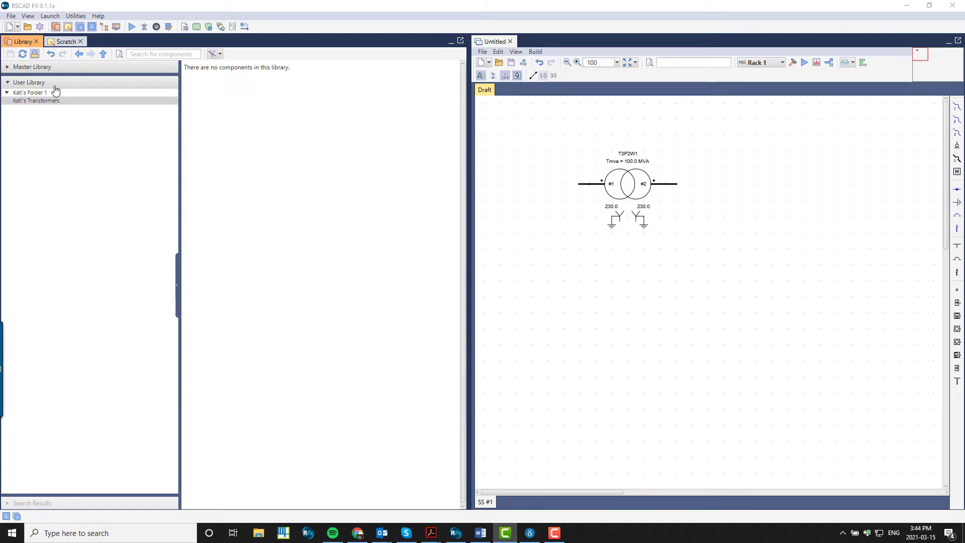
Import the From Microgrid Case library file from the Desktop into the User Library
right_click(56, 85)
left_click(74, 117)
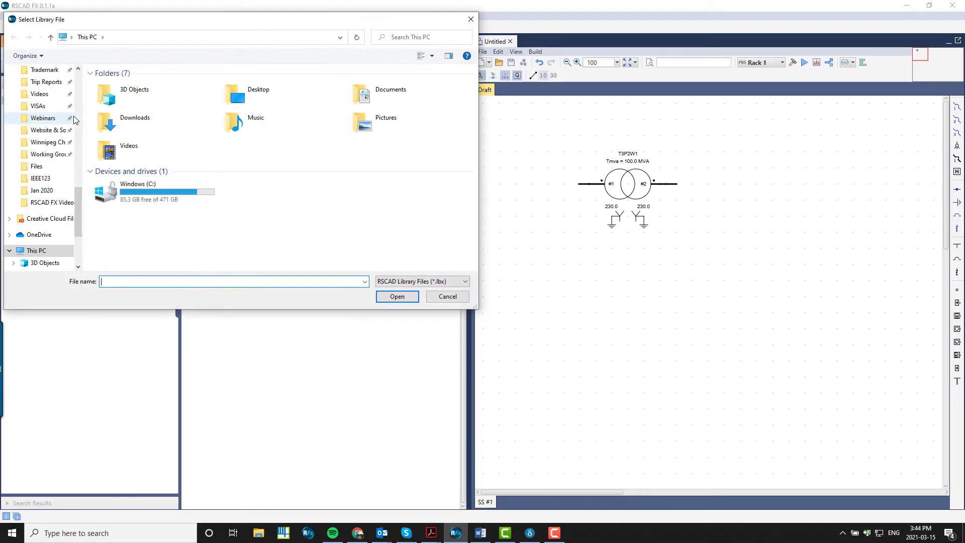
double_click(255, 97)
double_click(162, 116)
double_click(179, 84)
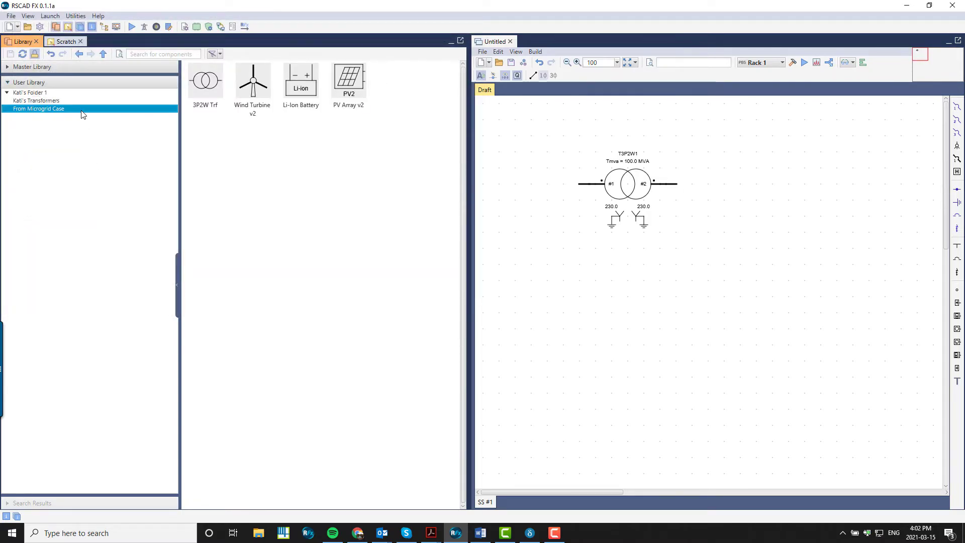
Copy the From Microgrid Case library into the user's folder and collapse that folder
right_click(83, 113)
left_click(93, 153)
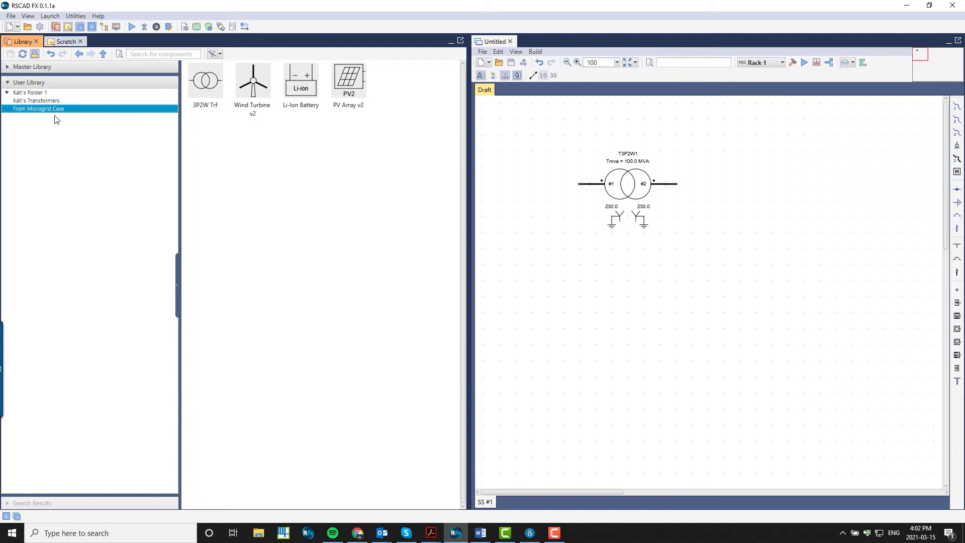
right_click(24, 97)
left_click(36, 164)
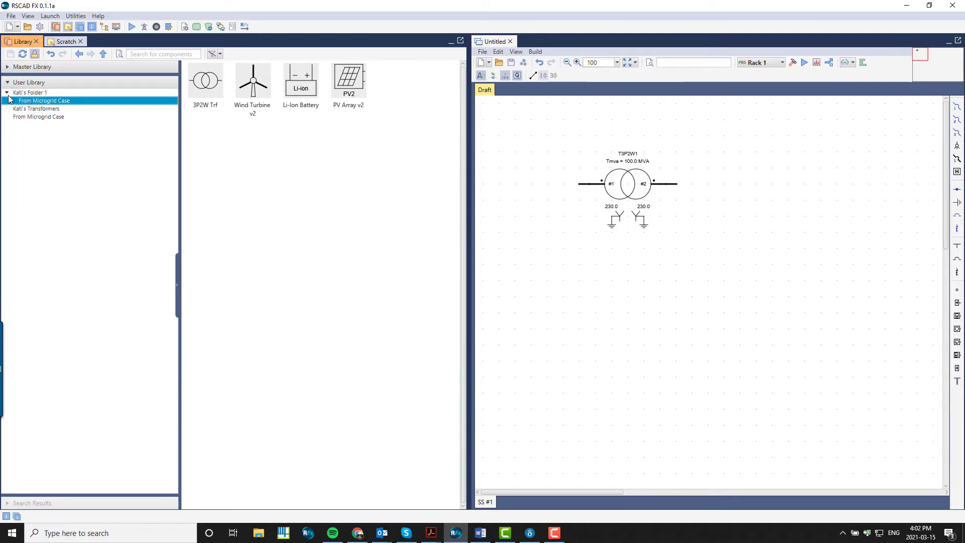
left_click(7, 92)
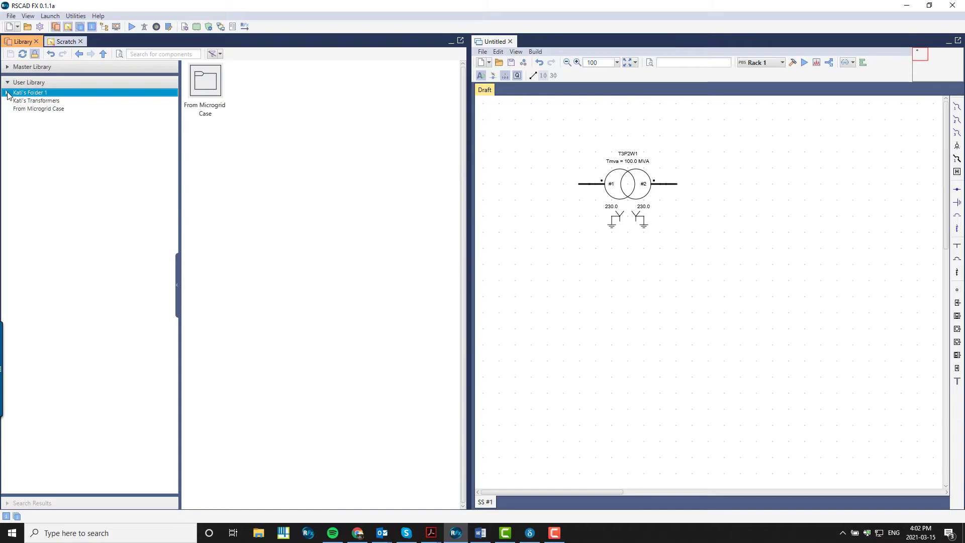
Open the user's transformers library and drag the 3P2W transformer from the draft canvas into it
left_click(35, 102)
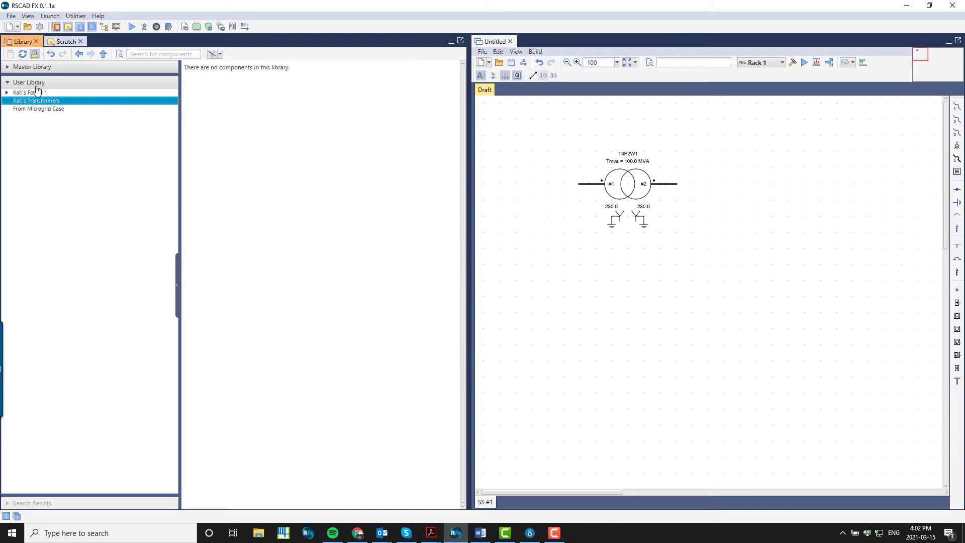
left_click(36, 55)
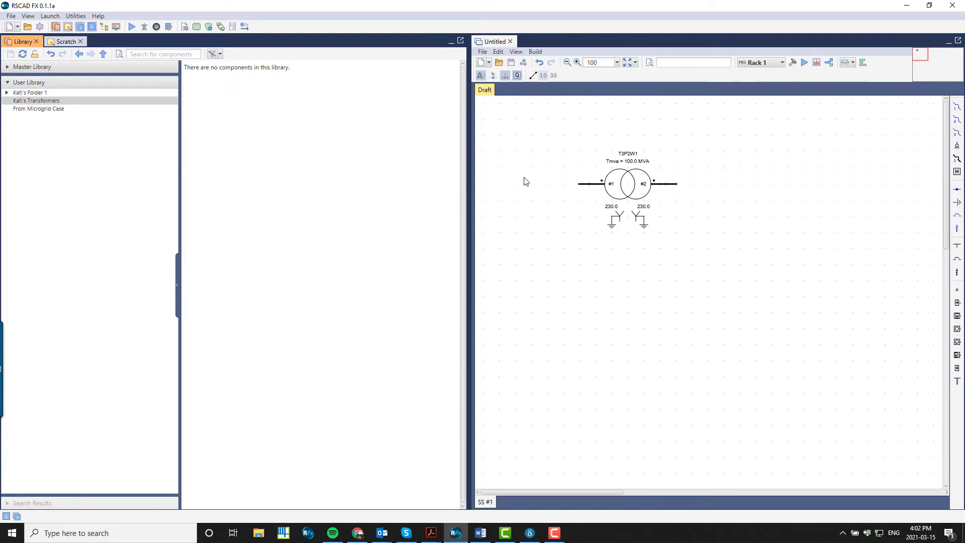
left_click_drag(635, 192, 218, 98)
mouse_move(222, 98)
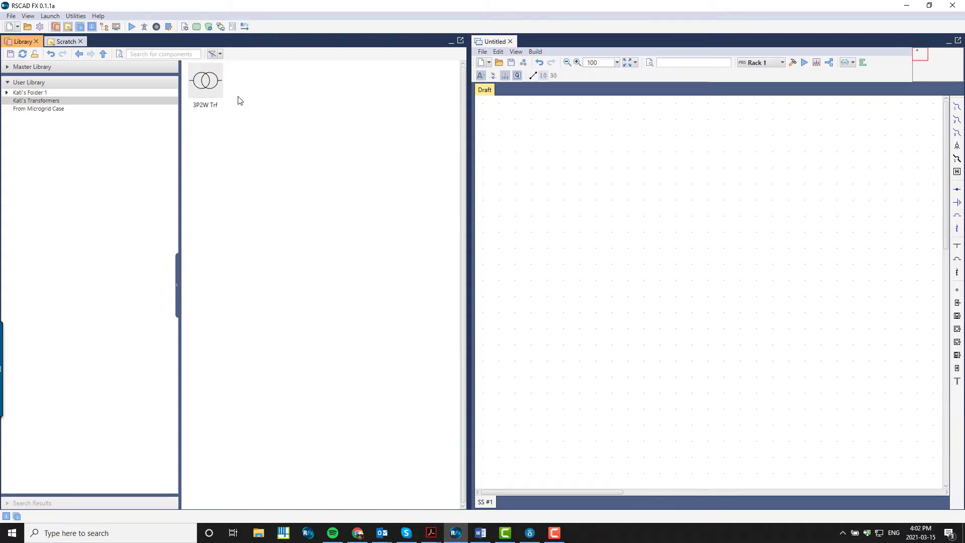
Add the _rtds_1P2W_UMEC.def component from the master POWER SYSTEM > TRANSFORMERS folder to the library
right_click(238, 98)
mouse_move(269, 106)
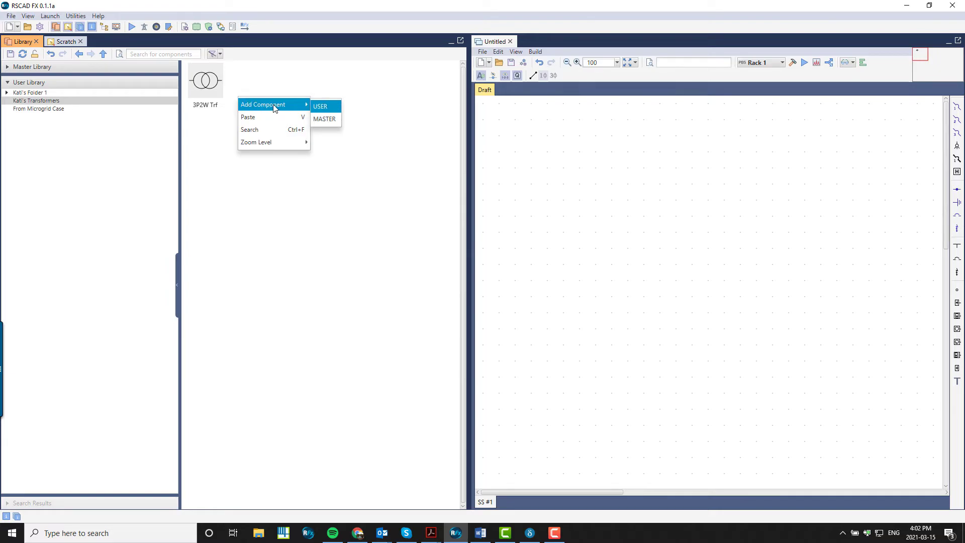
left_click(328, 120)
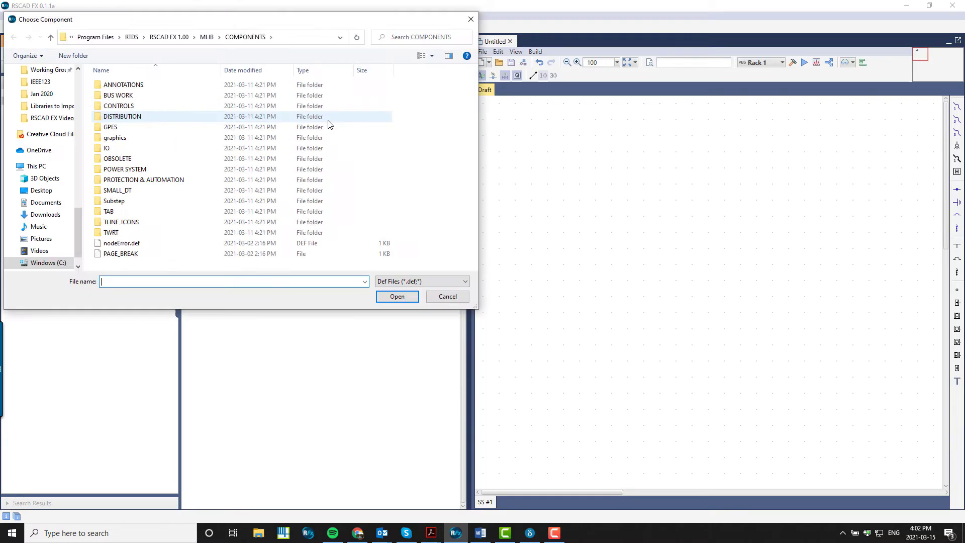
double_click(188, 169)
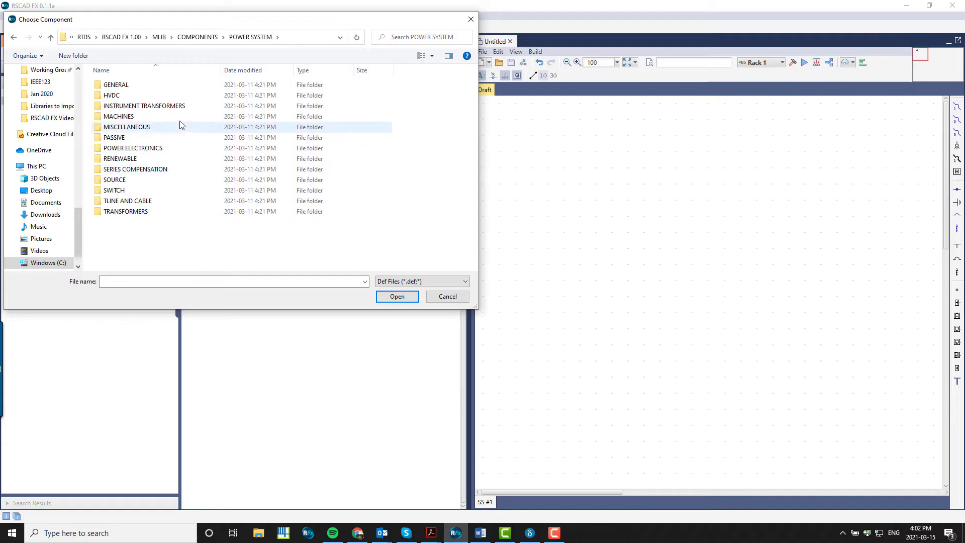
double_click(151, 211)
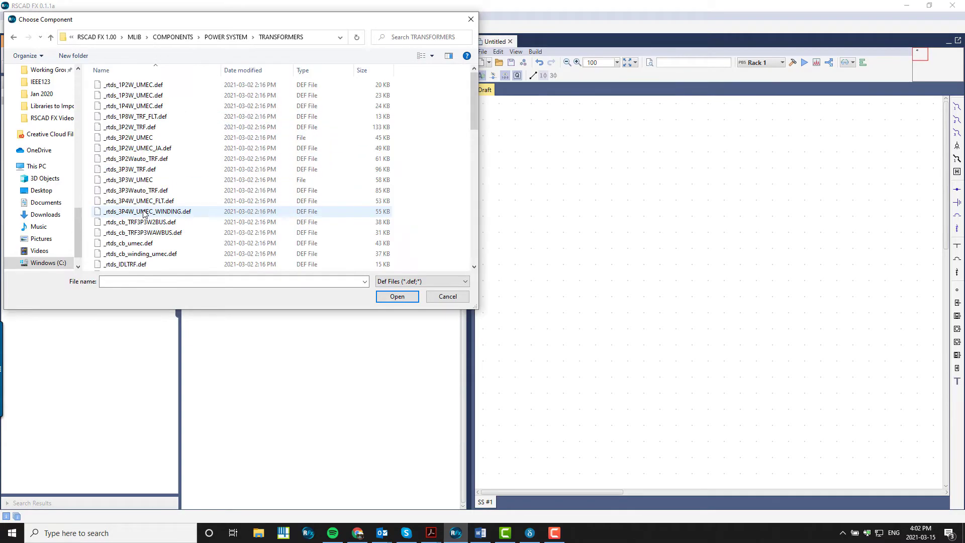
double_click(158, 85)
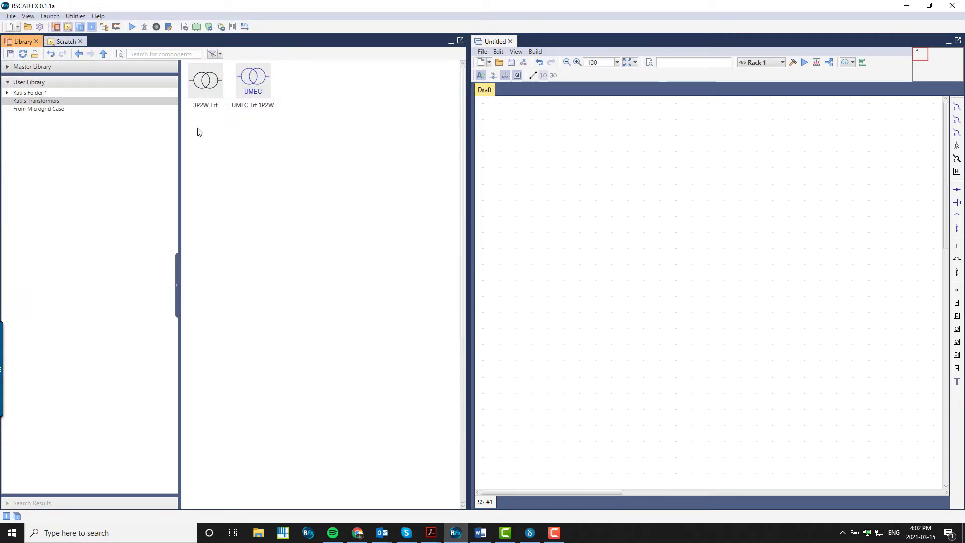
Rename the UMEC transformer component as UMEC March 2021
left_click(260, 106)
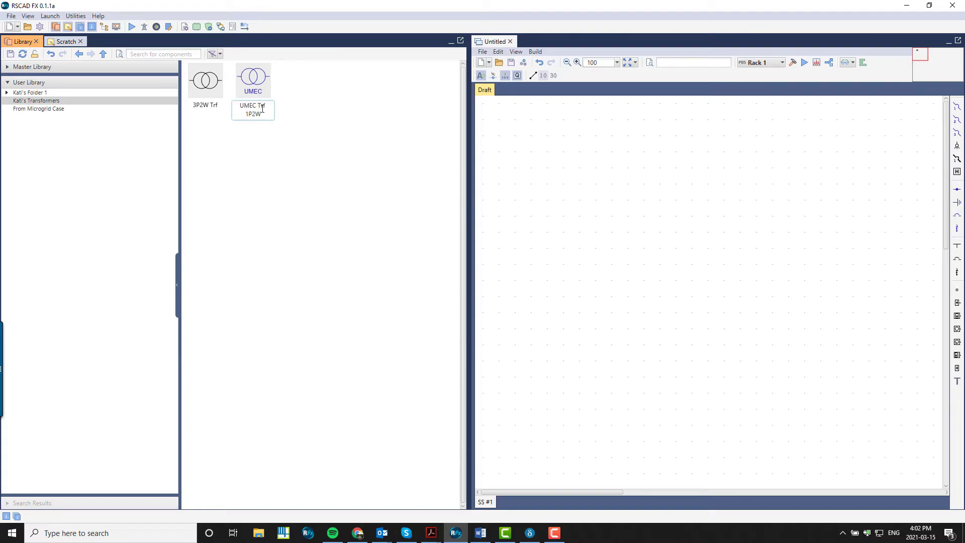
key("ctrl+a")
type("UMEC March 2021")
key("Return")
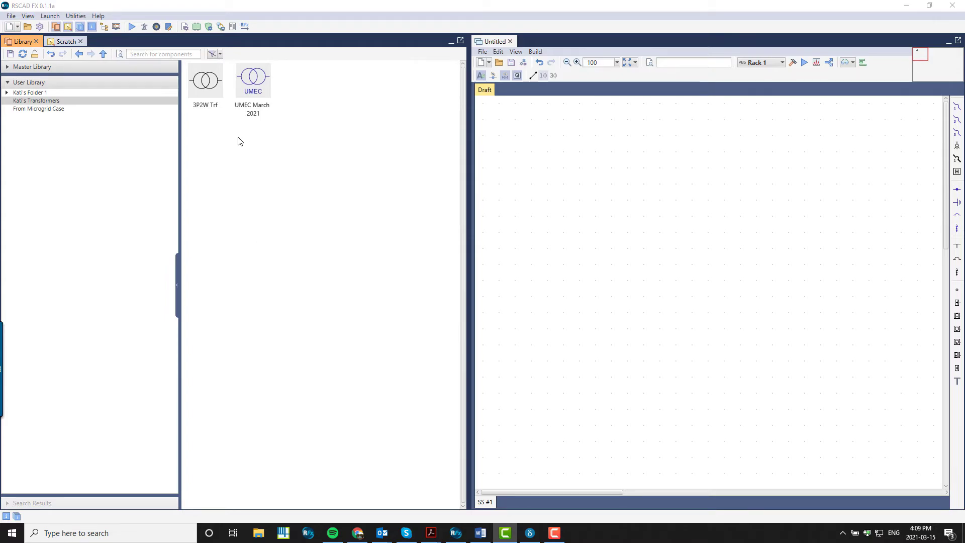
Set the UMEC component's leakage reactance to 0.2 p.u. and save the library
double_click(253, 93)
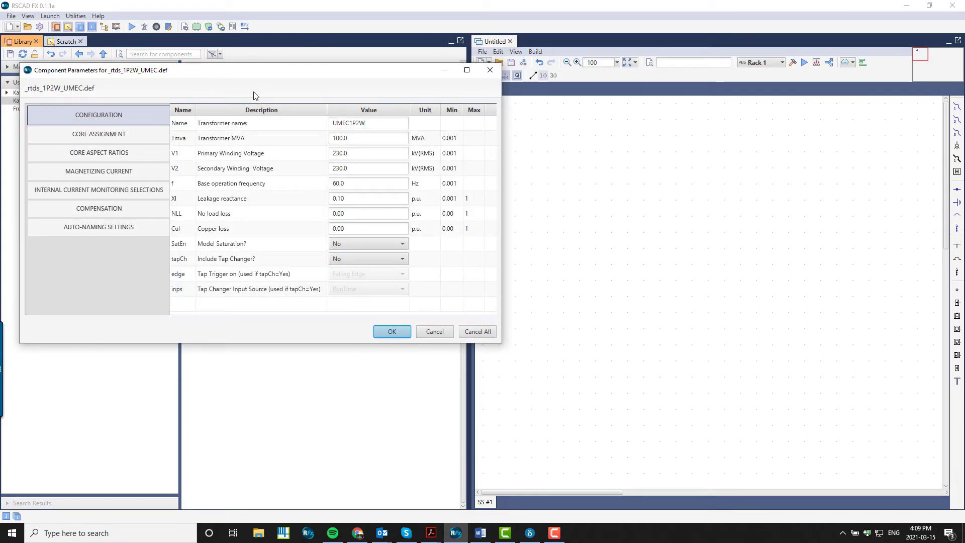
left_click_drag(355, 198, 284, 185)
type("0.2")
key("Tab")
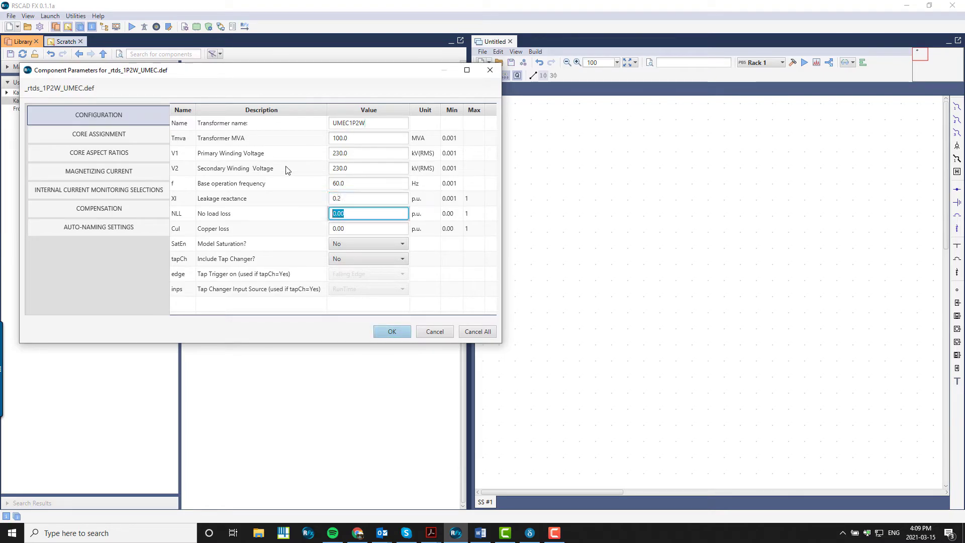
left_click(390, 331)
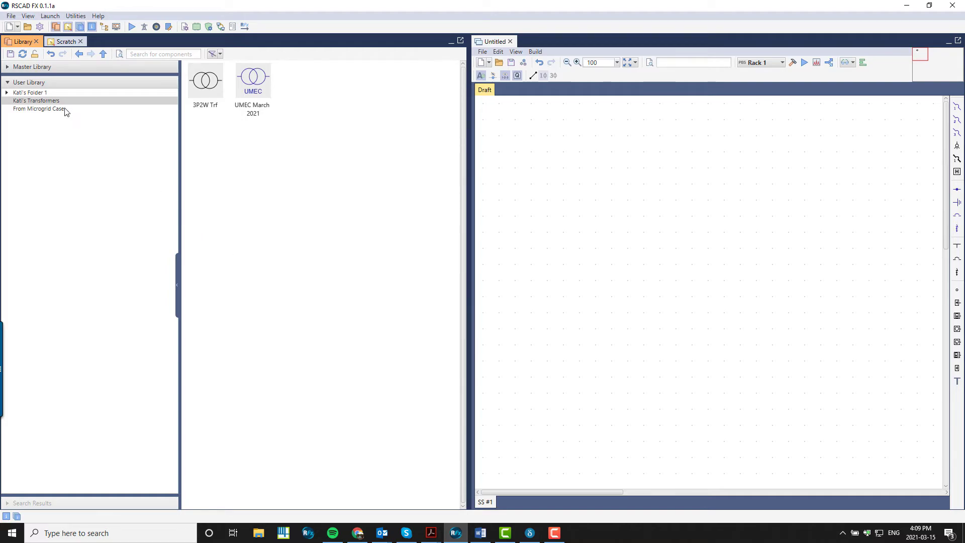
key("ctrl+s")
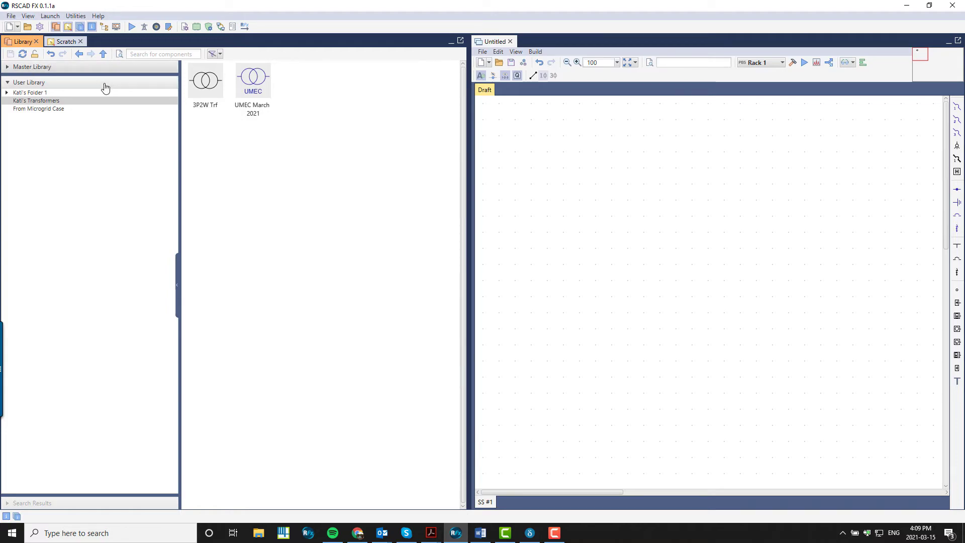
Move the 3P2W Trf from the library onto the draft and drag it back into the library
left_click_drag(211, 91, 591, 216)
left_click(590, 290)
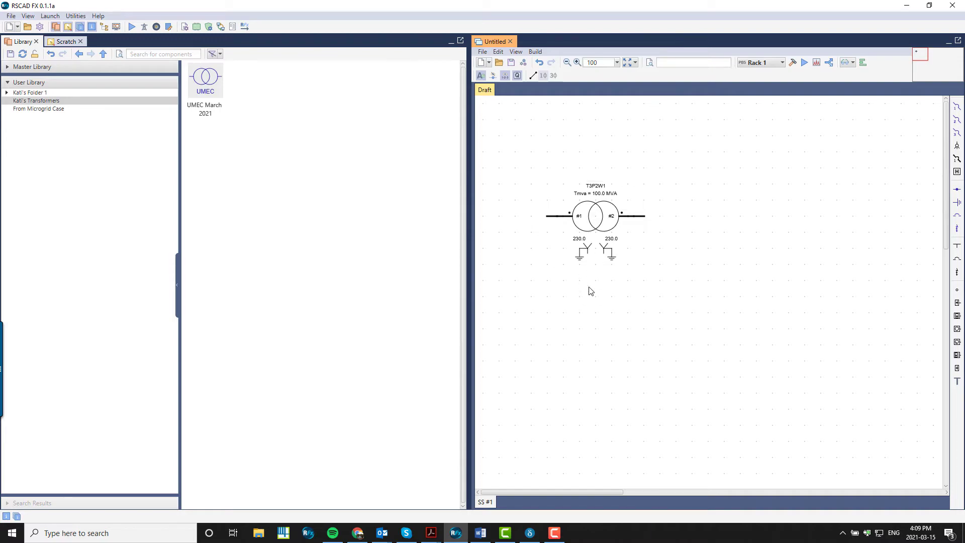
left_click_drag(576, 232, 255, 107)
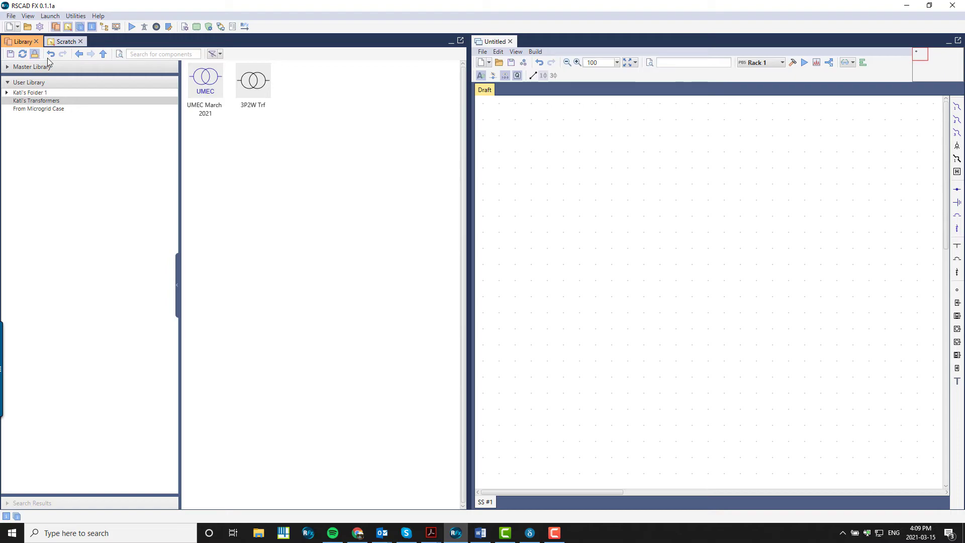
Place two copies of the 3P2W Trf from the library onto the draft, one below the other
left_click_drag(253, 81, 617, 206)
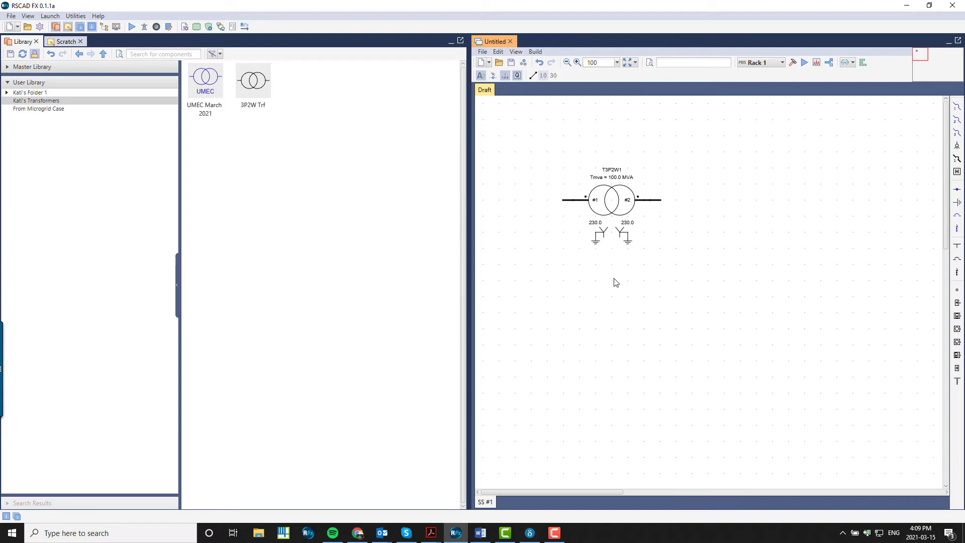
left_click_drag(253, 81, 639, 321)
left_click(614, 386)
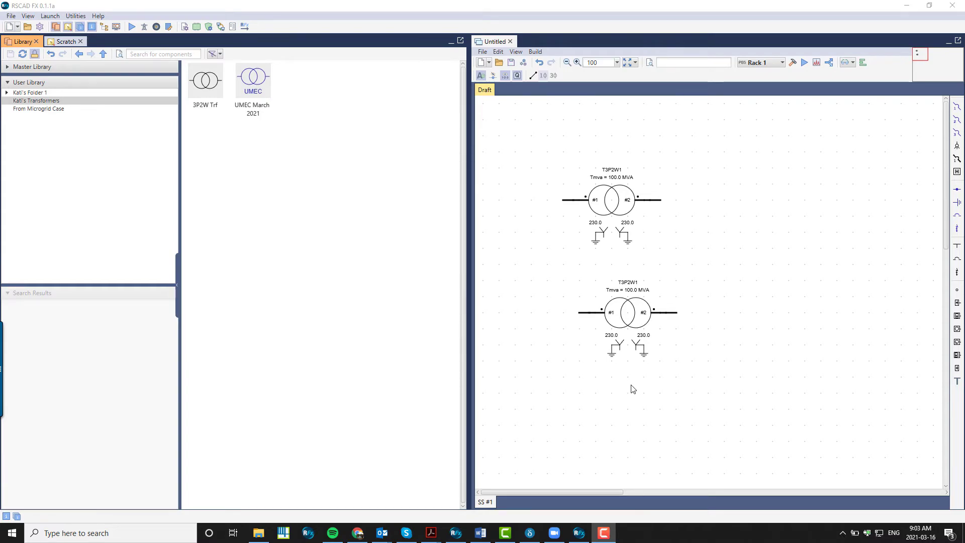
Search the Master Library for battery and place the Li-Ion Battery on the draft right of the transformers
left_click(7, 83)
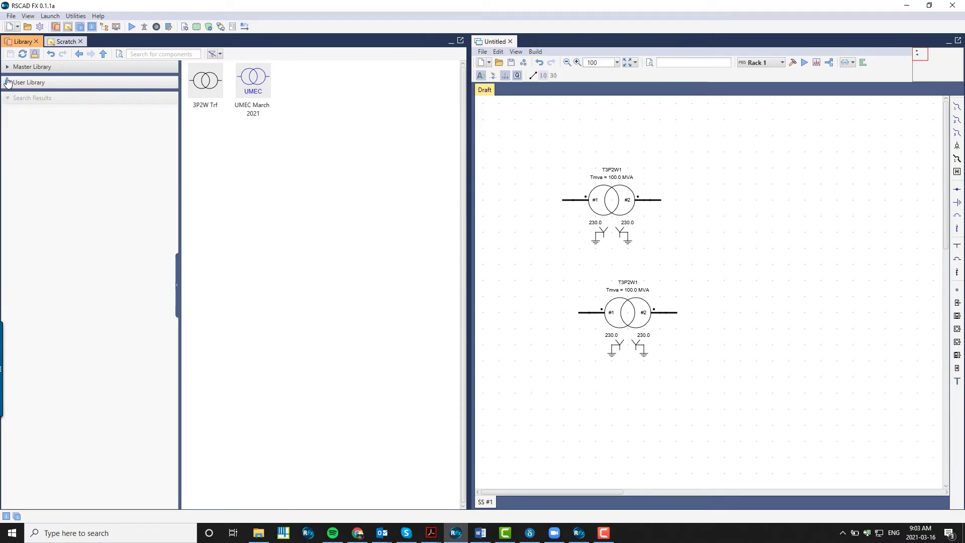
left_click(20, 67)
left_click(29, 77)
left_click(160, 54)
type("battery")
key("Return")
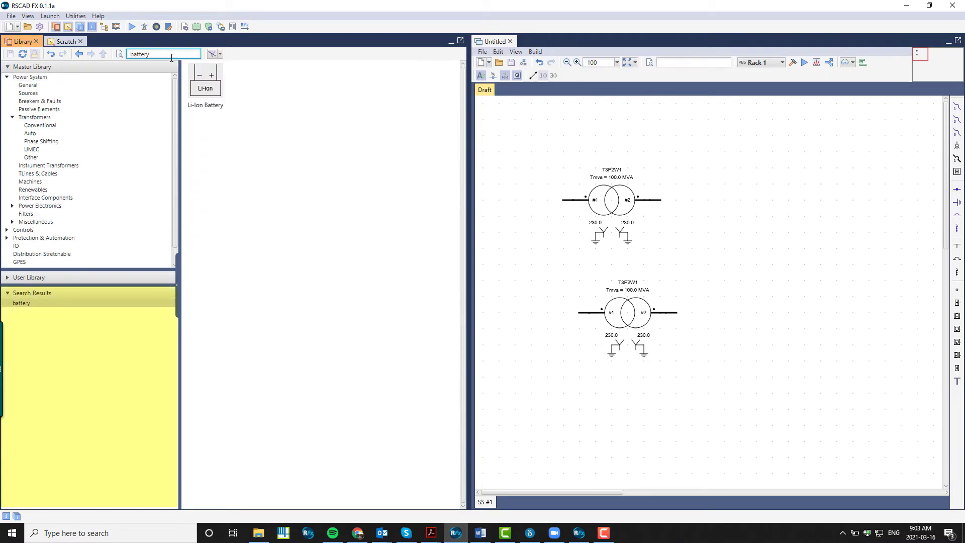
left_click_drag(203, 76, 753, 211)
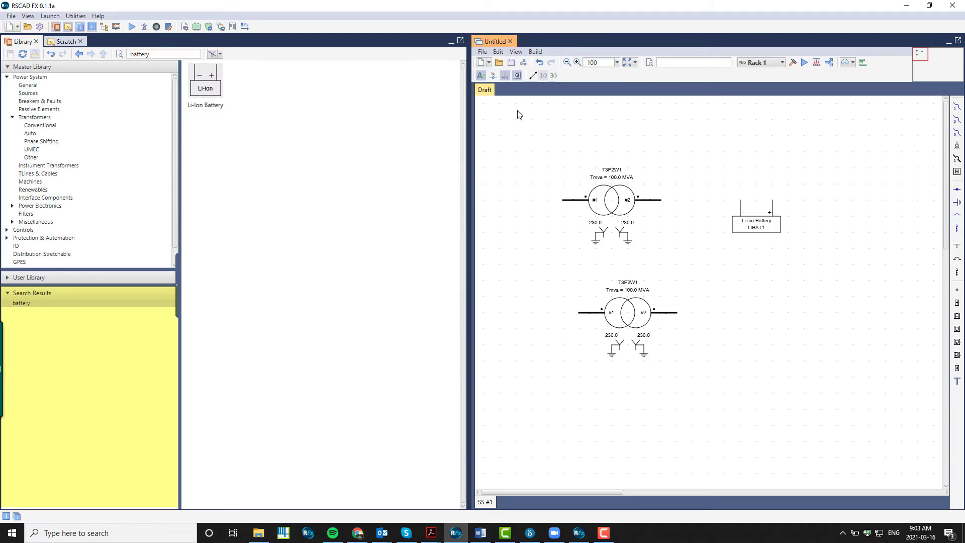
Search for average and place the 3P AC-to-DC Average Value Model on the draft below the battery
left_click(170, 56)
double_click(146, 55)
type("avera")
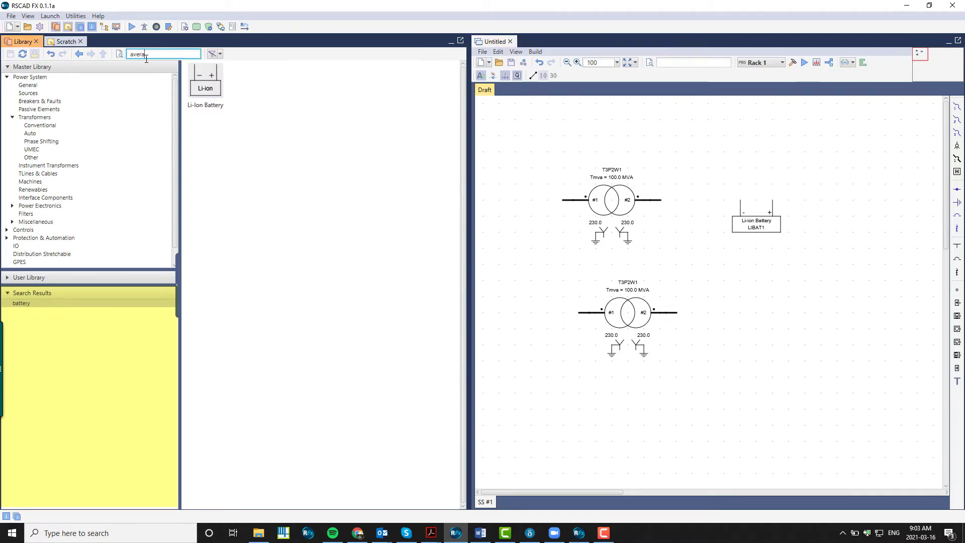
type("ge")
key("Return")
left_click_drag(245, 149, 763, 296)
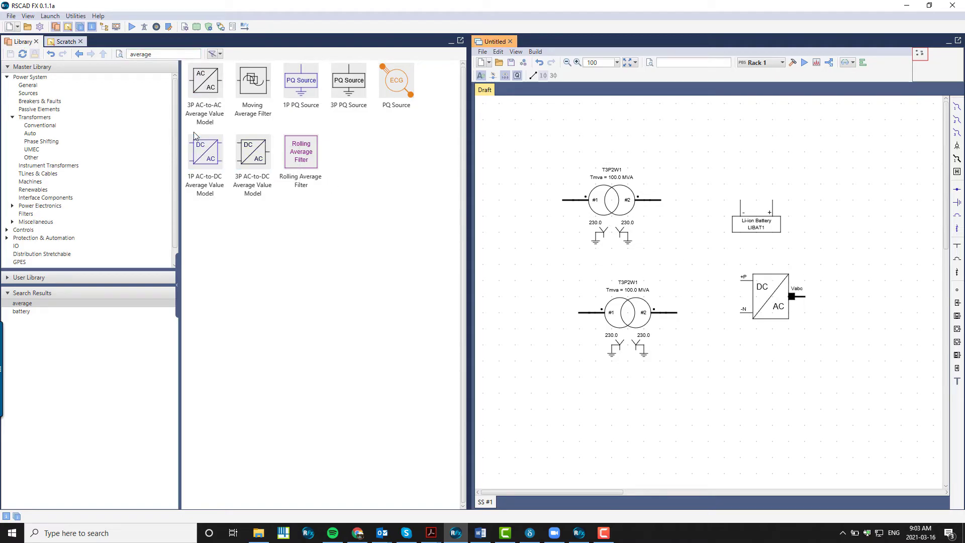
Save the battery search result into the User Library and open it there
left_click(120, 54)
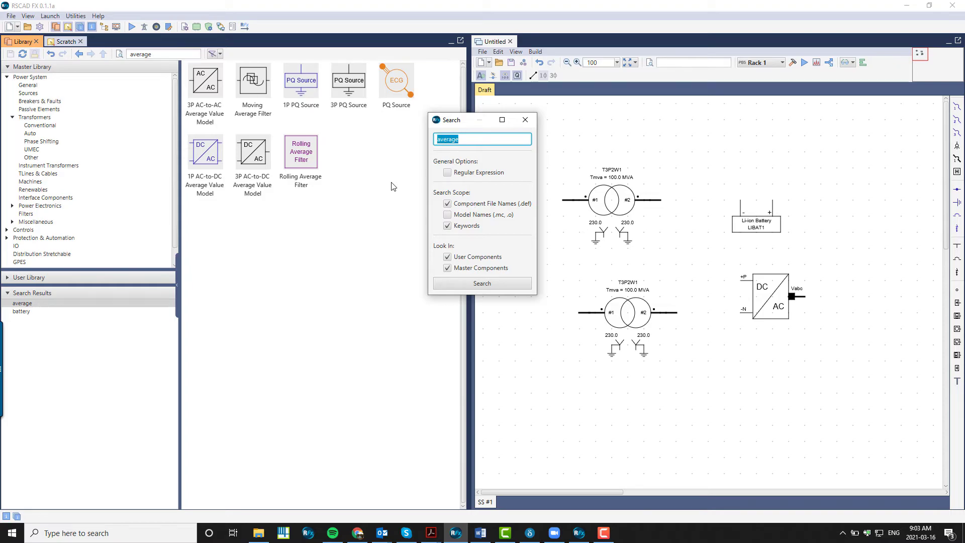
left_click(525, 120)
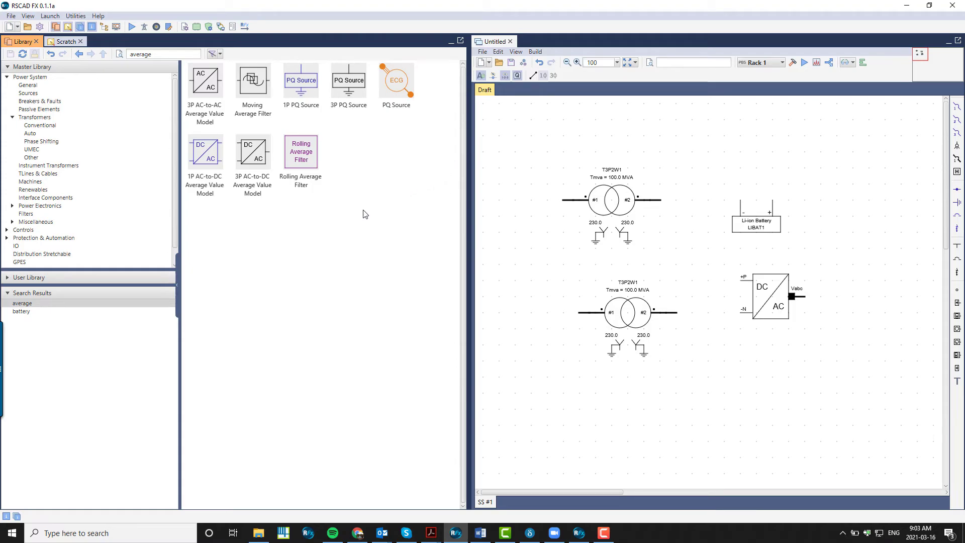
right_click(91, 314)
left_click(106, 324)
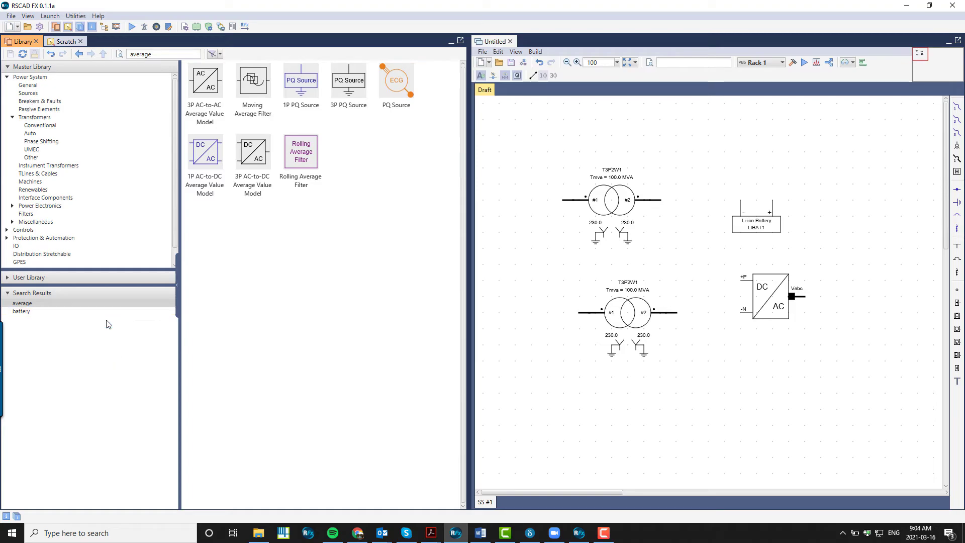
left_click(8, 277)
right_click(27, 283)
left_click(50, 323)
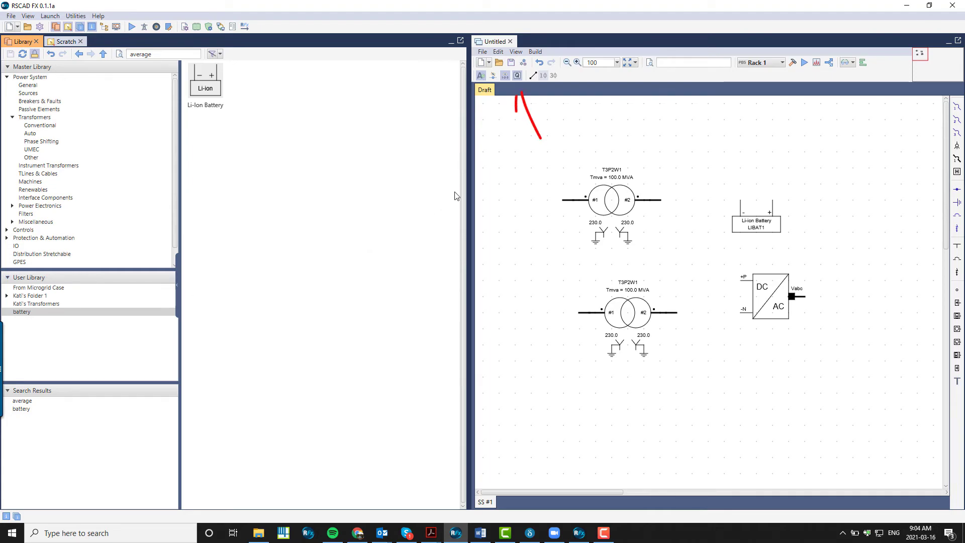
Widen the draft area by narrowing the library panel
left_click(518, 77)
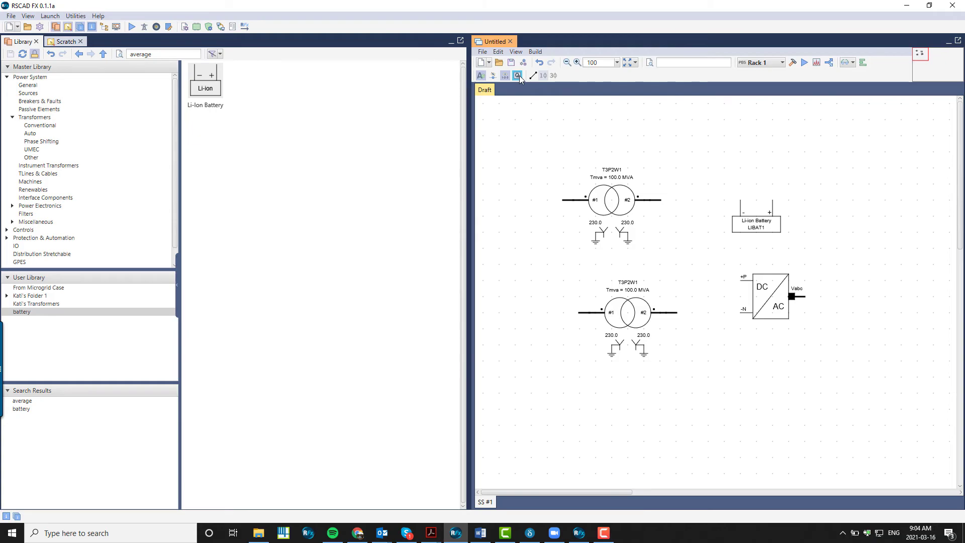
left_click(518, 76)
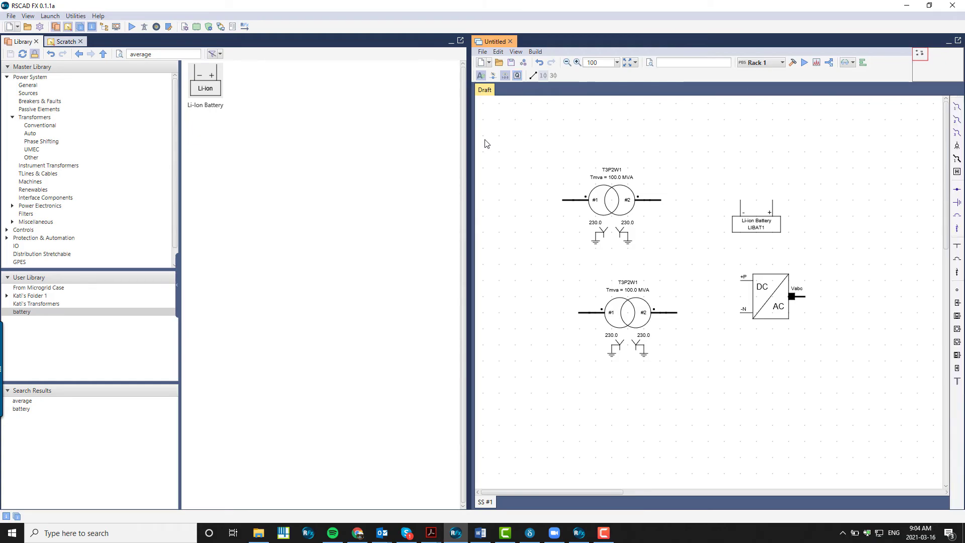
left_click_drag(468, 151, 286, 170)
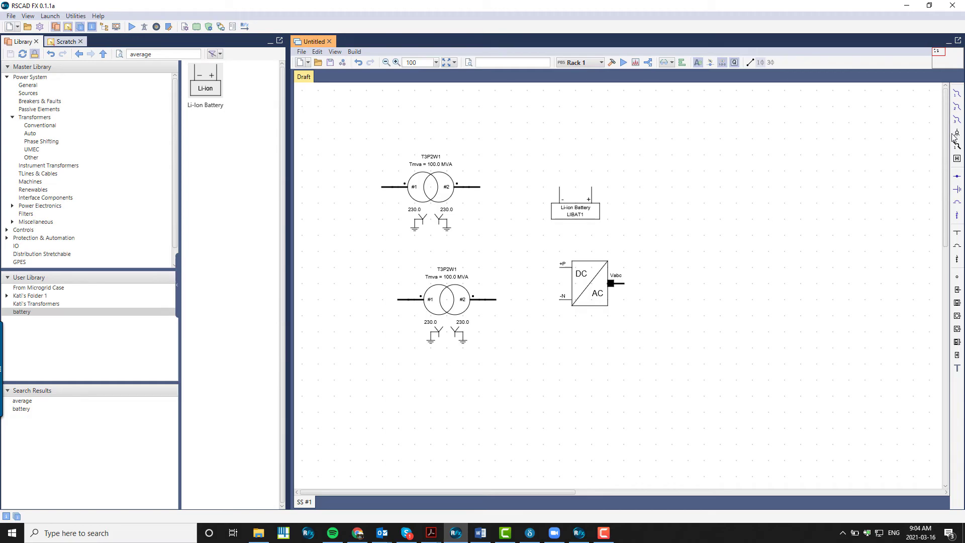
Place six nodes on the draft, one upper right and five in a vertical column right of the battery
left_click(957, 179)
left_click(720, 171)
left_click(800, 187)
left_click(801, 219)
left_click(800, 252)
left_click(801, 285)
left_click(957, 176)
left_click(957, 189)
key("Escape")
key("Escape")
Add Shunt Capacitor (3P) to the Quick Access toolbar and place one on the draft below the node column
left_click(27, 16)
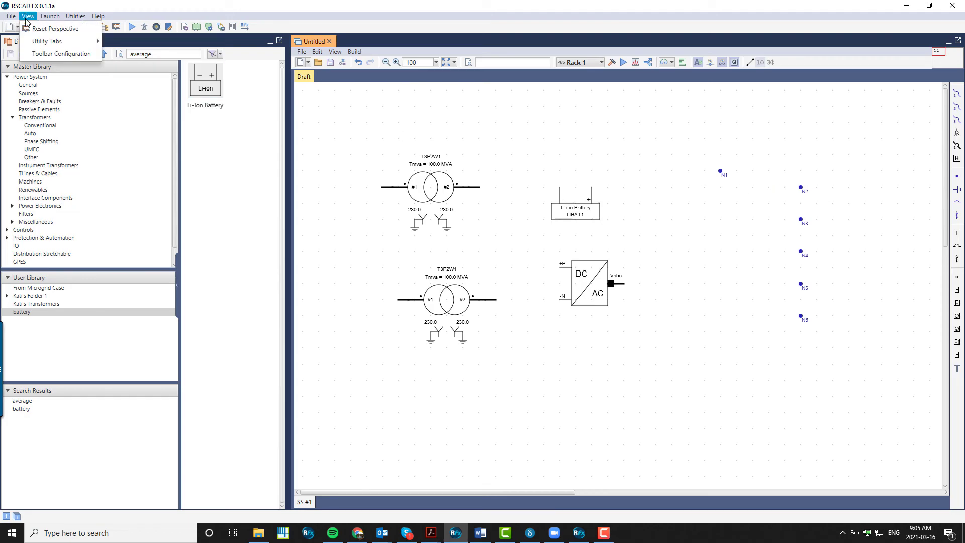
left_click(48, 53)
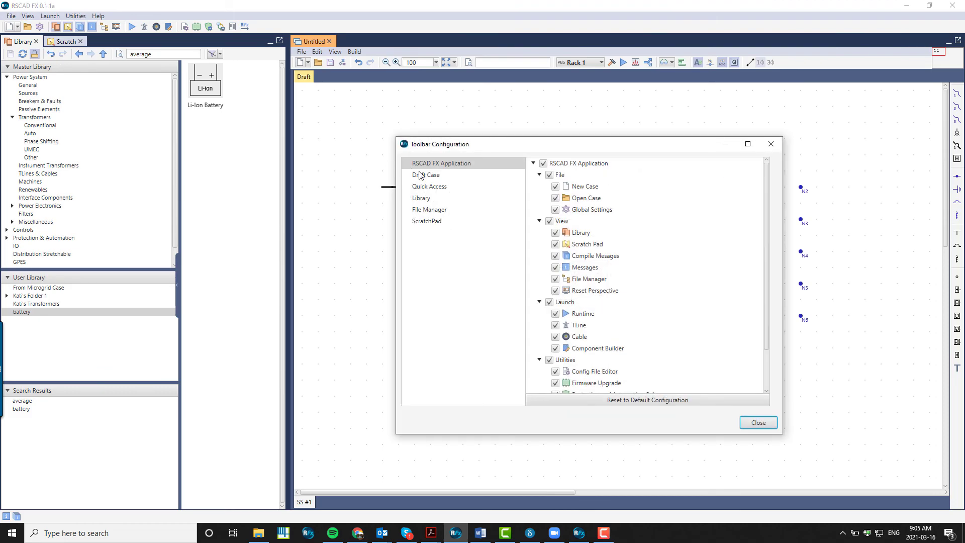
left_click(436, 187)
scroll(581, 241, "down", 4)
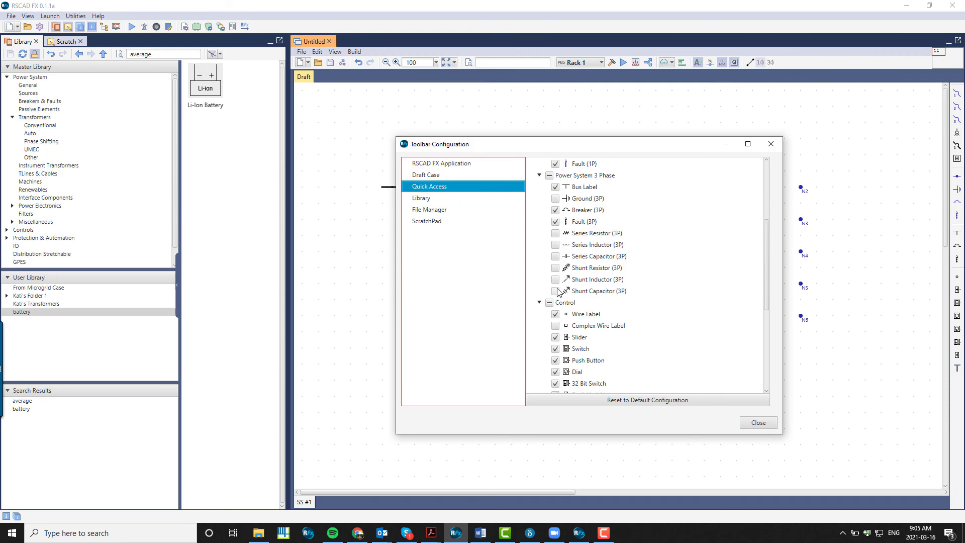
left_click(555, 291)
left_click(758, 424)
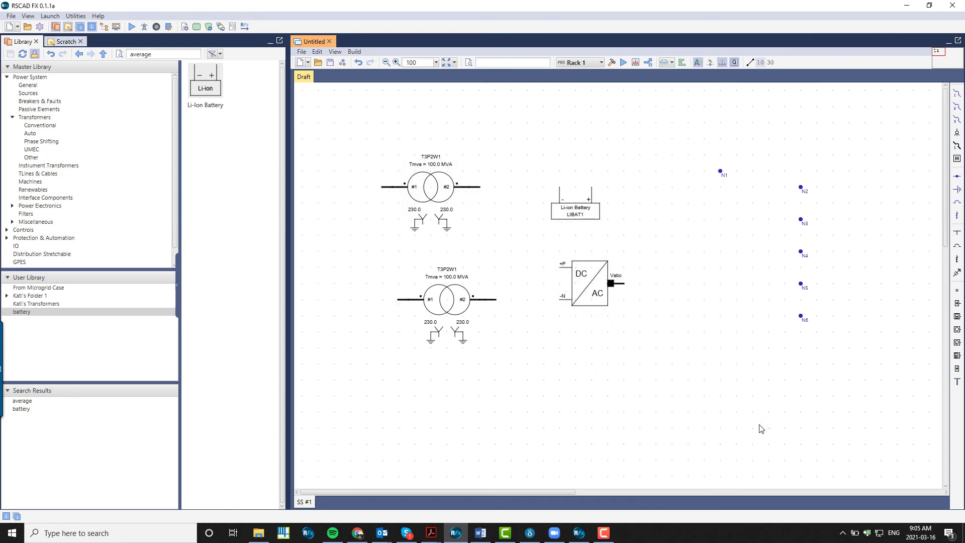
left_click(957, 272)
left_click(801, 364)
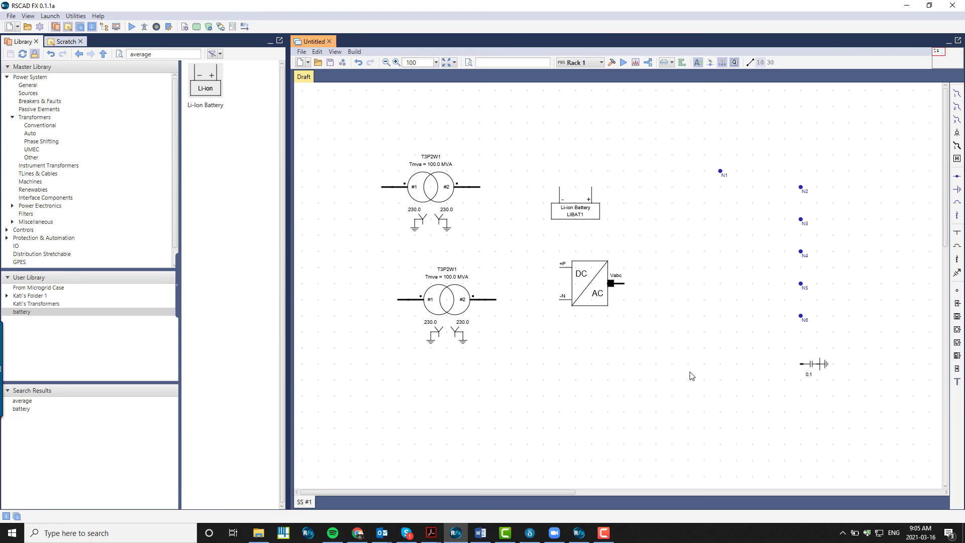